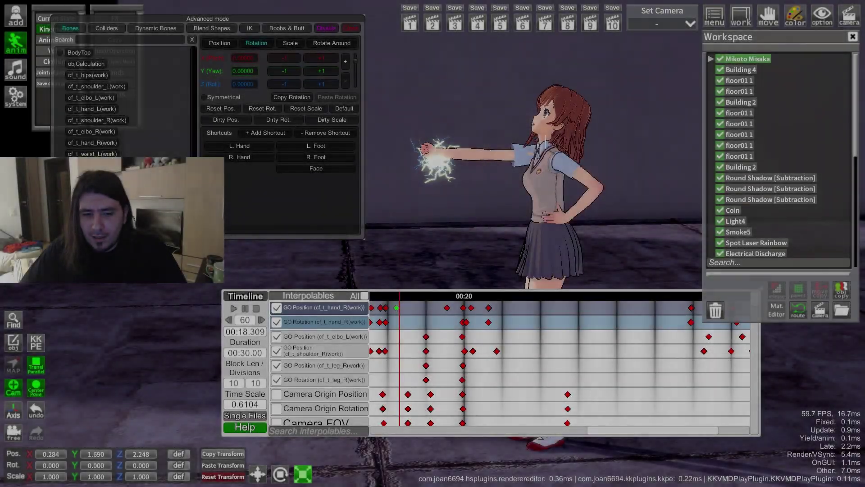
Step: Move the playhead to about 19.16 s and inspect the keyframe of the right hand's position at about 19.55 s
{"action": "mouse_move", "coordinate": [466, 331]}
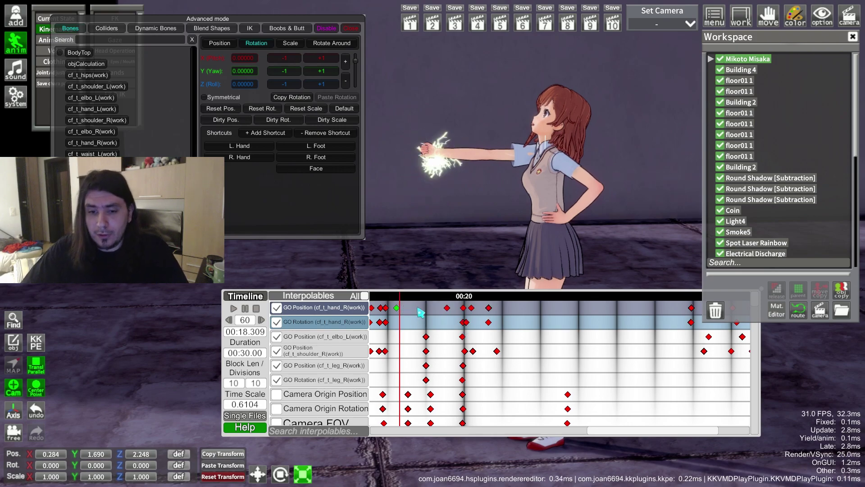
{"action": "left_click_drag", "start_coordinate": [401, 305], "coordinate": [433, 302]}
{"action": "middle_click", "coordinate": [447, 307]}
{"action": "left_click", "coordinate": [447, 307]}
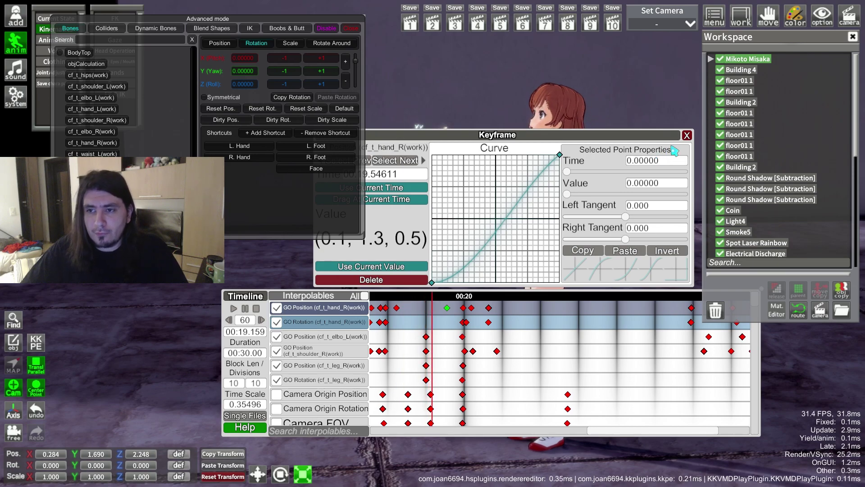
{"action": "left_click", "coordinate": [686, 135]}
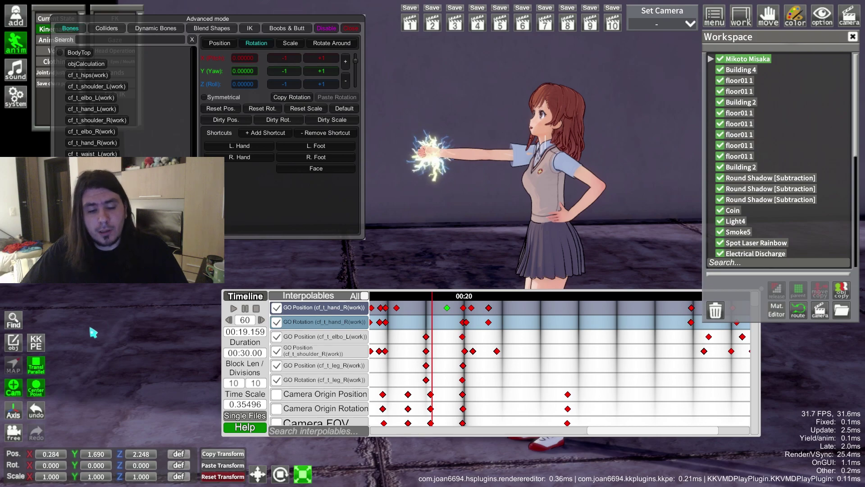
Step: Close the advanced bone editor and the timeline's saved-animations and help panels
{"action": "left_click", "coordinate": [42, 344]}
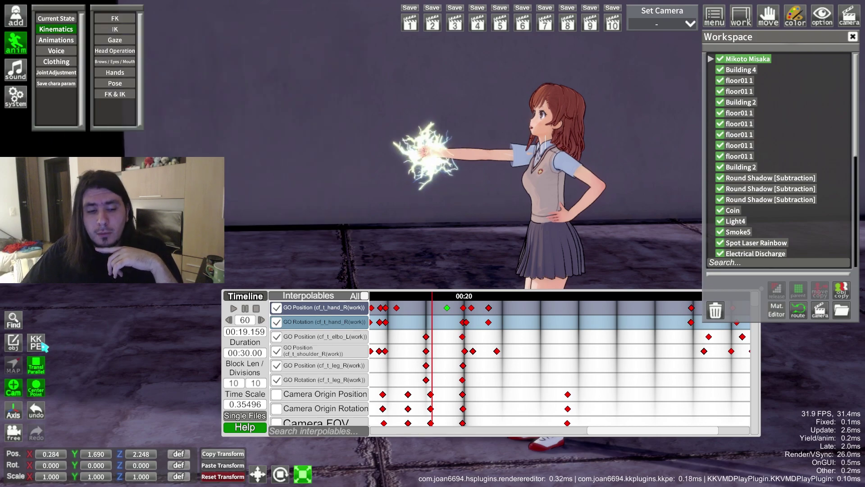
{"action": "left_click", "coordinate": [42, 345]}
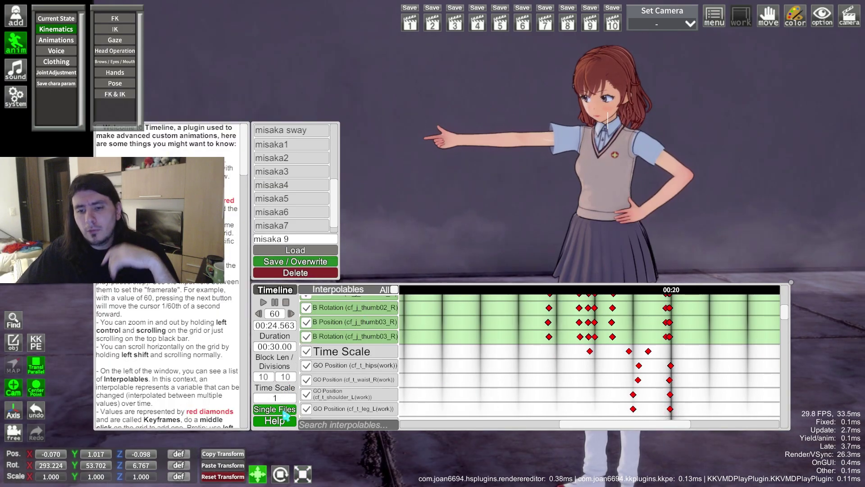
{"action": "left_click", "coordinate": [284, 410]}
{"action": "left_click", "coordinate": [283, 421]}
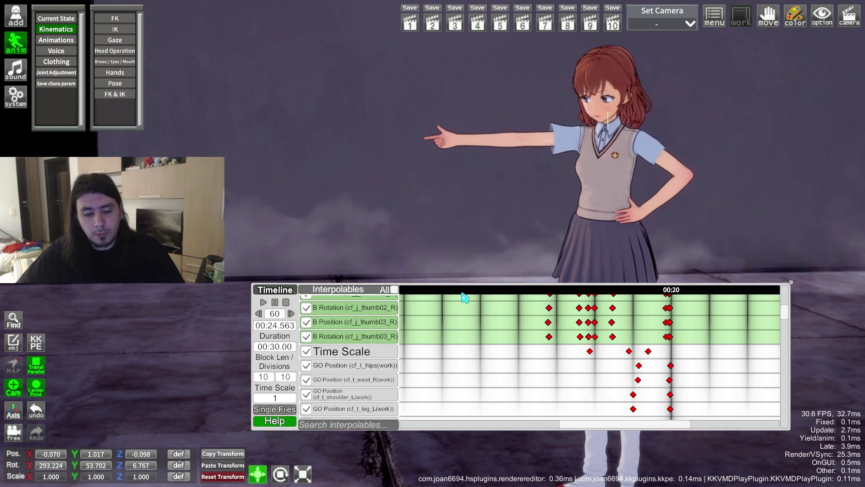
Step: Hide the Timeline window and show it again
{"action": "key", "text": "ctrl+t"}
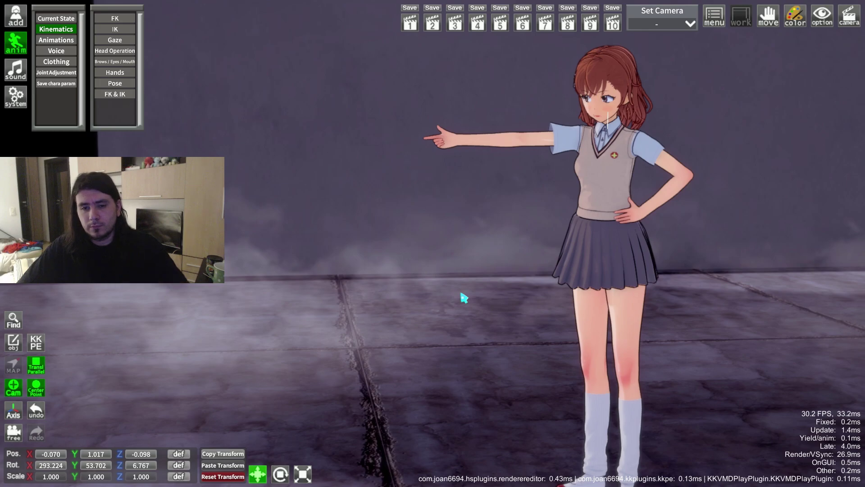
{"action": "key", "text": "ctrl+t"}
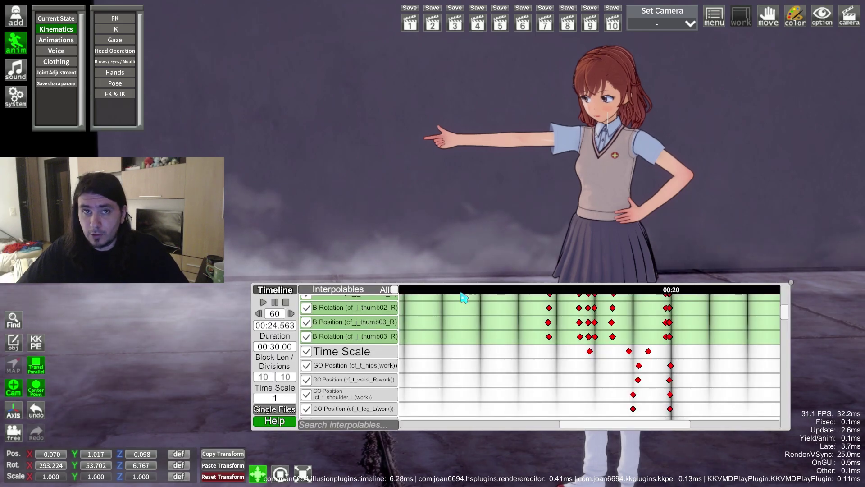
Step: Scrub through the keyframed section up to 00:20, return to about 16.54 s and play the animation from there
{"action": "left_click_drag", "start_coordinate": [548, 290], "coordinate": [599, 295]}
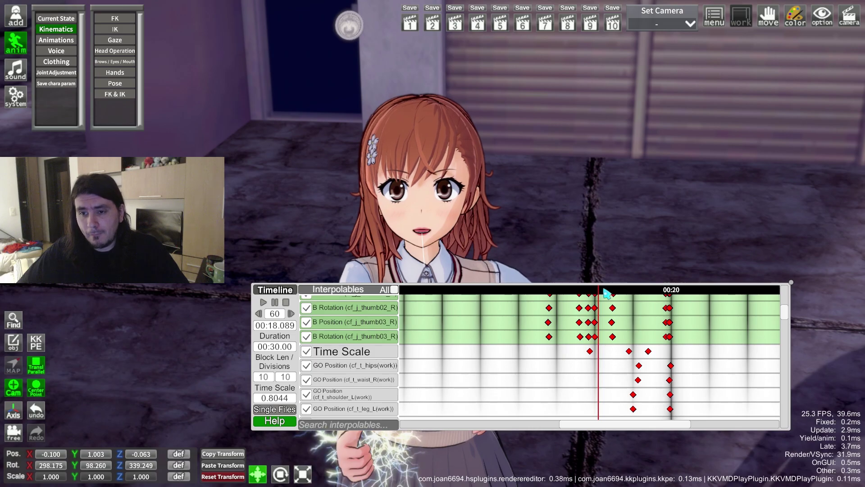
{"action": "left_click", "coordinate": [553, 290]}
{"action": "left_click_drag", "start_coordinate": [554, 294], "coordinate": [676, 292]}
{"action": "left_click", "coordinate": [540, 291]}
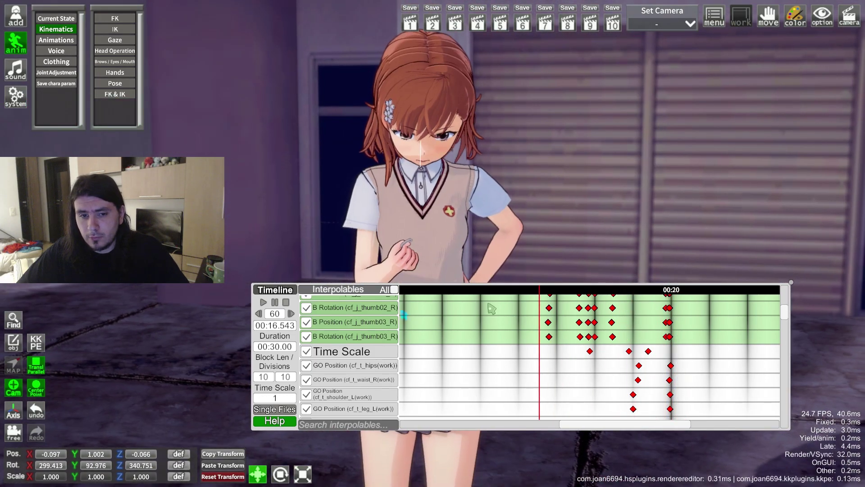
{"action": "left_click", "coordinate": [264, 303]}
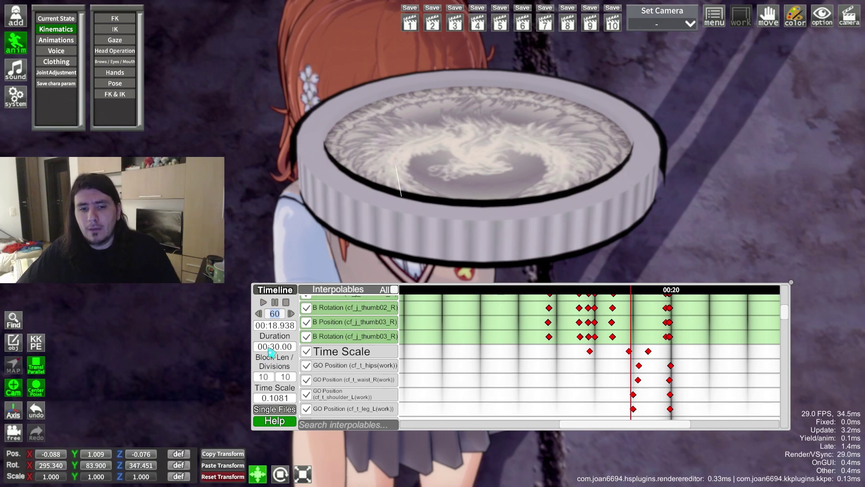
Step: Scrub the animation between about 19.5 s and 17.2 s, leaving the playhead at about 17.46 s
{"action": "mouse_move", "coordinate": [673, 322]}
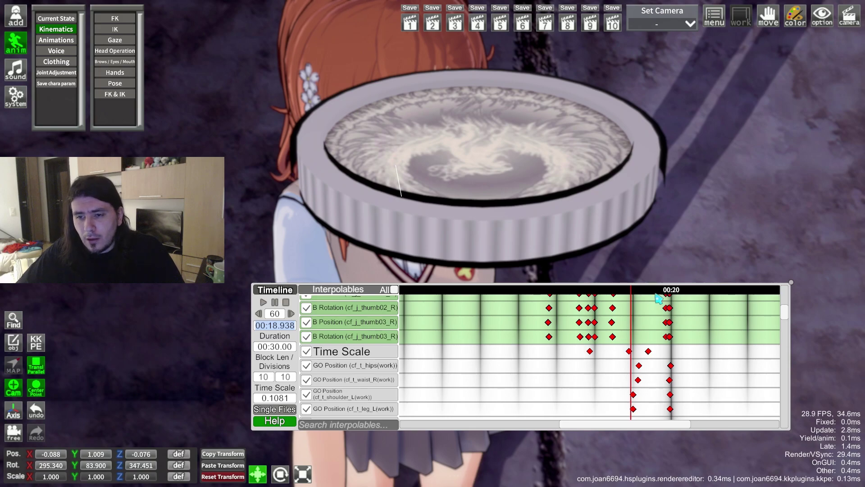
{"action": "left_click_drag", "start_coordinate": [632, 293], "coordinate": [653, 295]}
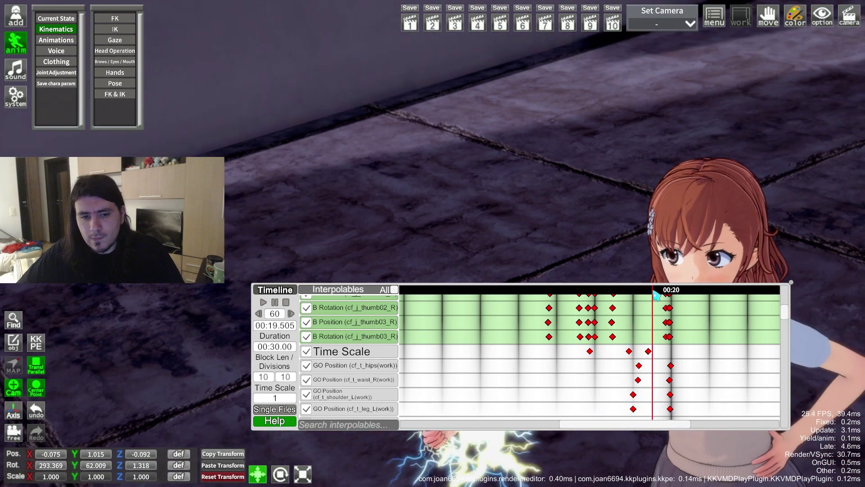
{"action": "left_click", "coordinate": [290, 347]}
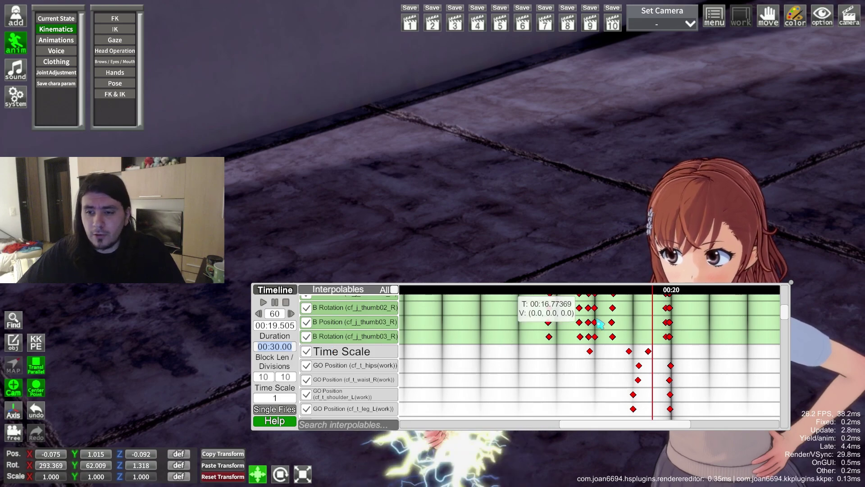
{"action": "left_click_drag", "start_coordinate": [647, 293], "coordinate": [588, 295]}
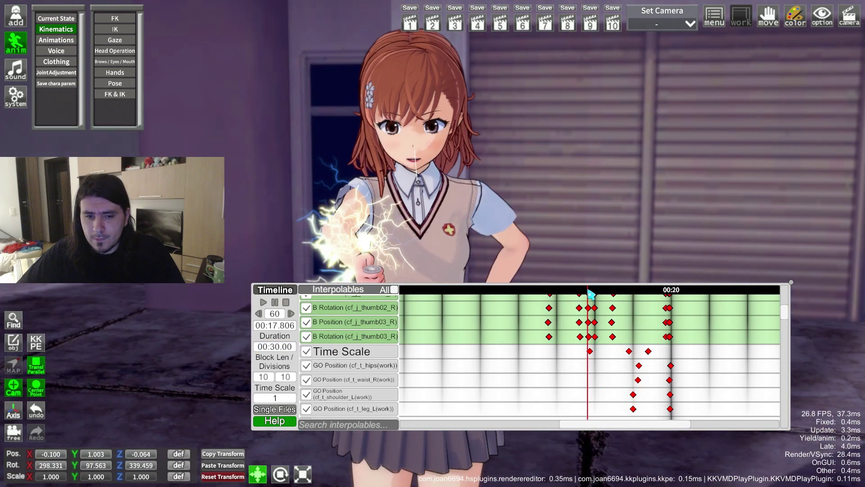
{"action": "left_click", "coordinate": [264, 377]}
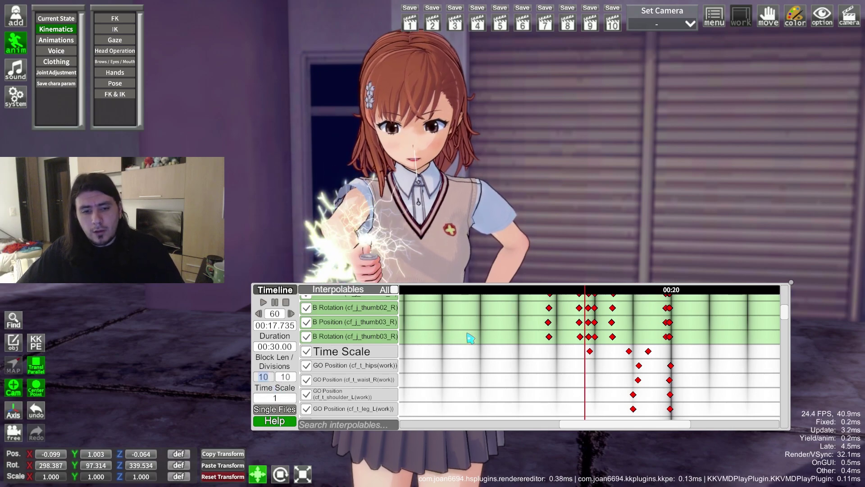
{"action": "left_click_drag", "start_coordinate": [588, 294], "coordinate": [565, 310]}
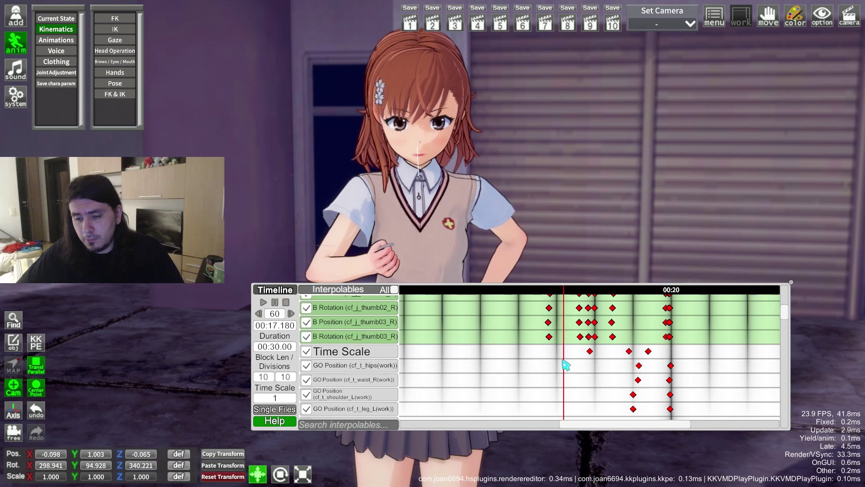
{"action": "mouse_move", "coordinate": [570, 303]}
{"action": "left_mouse_down"}
{"action": "mouse_move", "coordinate": [560, 299]}
{"action": "mouse_move", "coordinate": [578, 295]}
{"action": "left_mouse_up"}
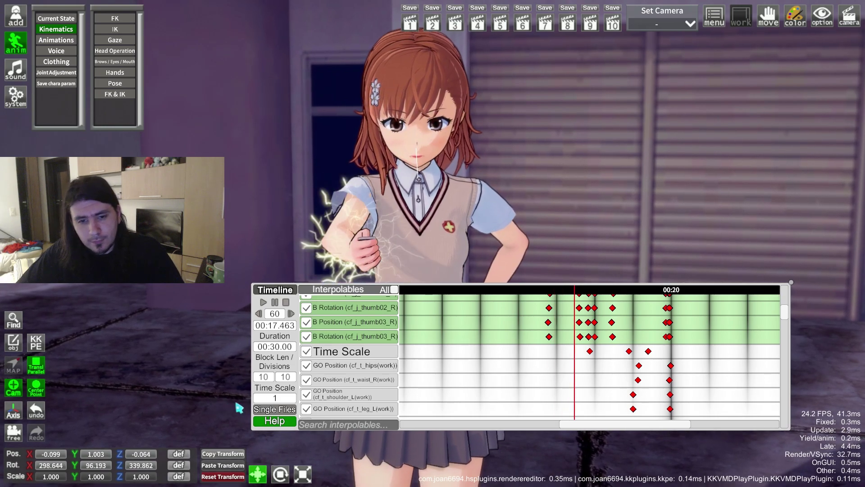
Step: Set the timeline's block length to 5 and restore it to 10
{"action": "key", "text": "Tab"}
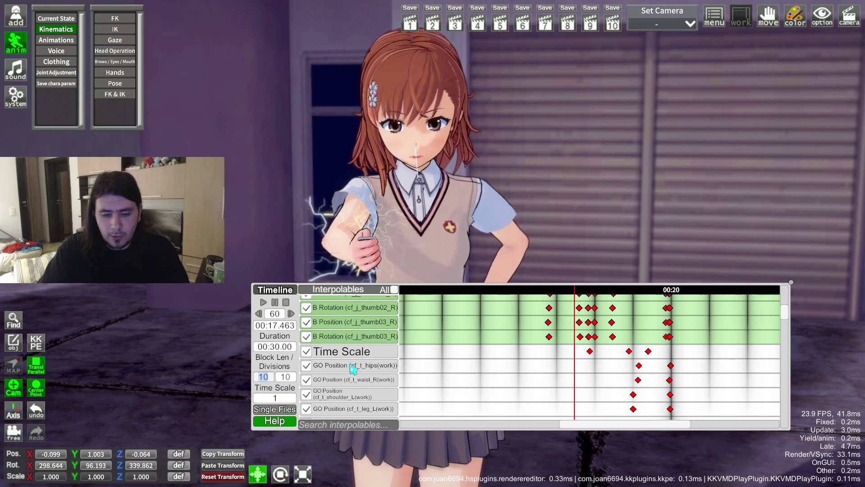
{"action": "type", "text": "5"}
{"action": "key", "text": "Return"}
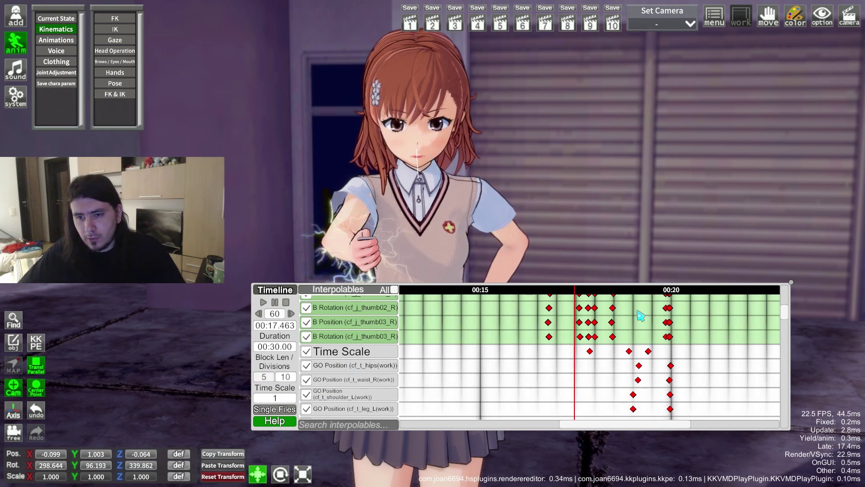
{"action": "left_click", "coordinate": [270, 377]}
{"action": "type", "text": "10"}
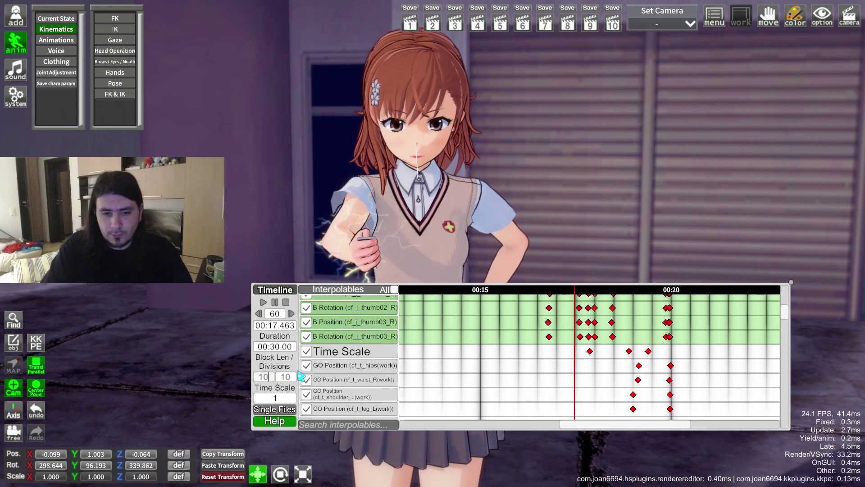
{"action": "key", "text": "Return"}
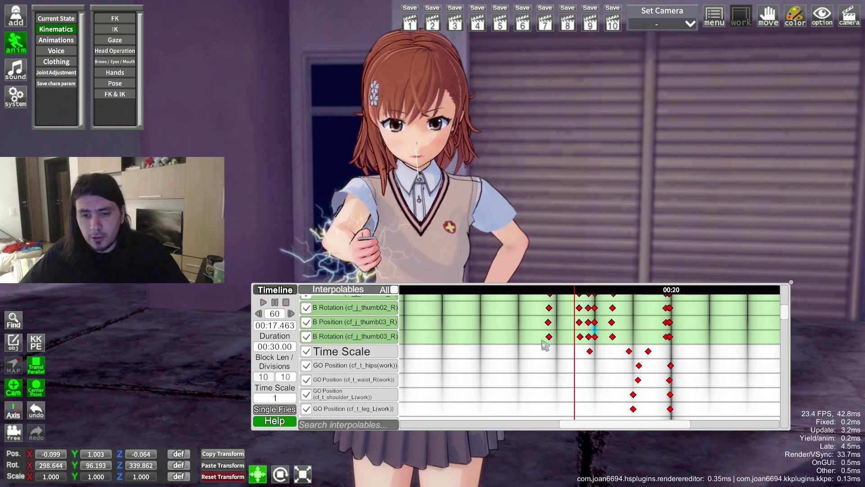
Step: Inspect the properties and curve of the middle Time Scale keyframe
{"action": "left_click", "coordinate": [630, 351]}
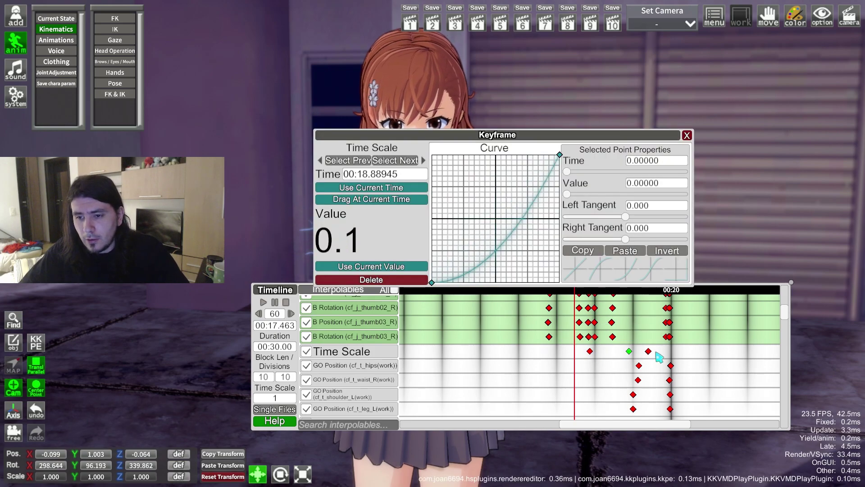
{"action": "left_click", "coordinate": [687, 136]}
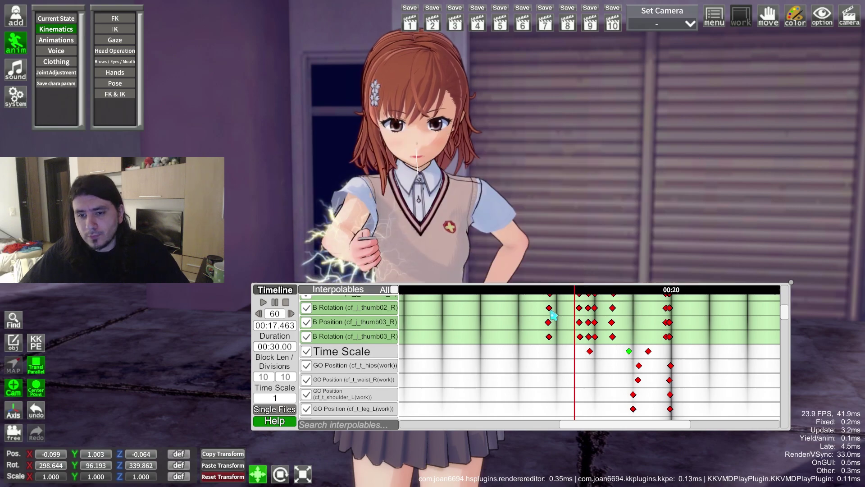
Step: Play the slow-motion section from about 17.84 s, and scrub through it again to about 19.54 s
{"action": "left_click_drag", "start_coordinate": [574, 290], "coordinate": [590, 291]}
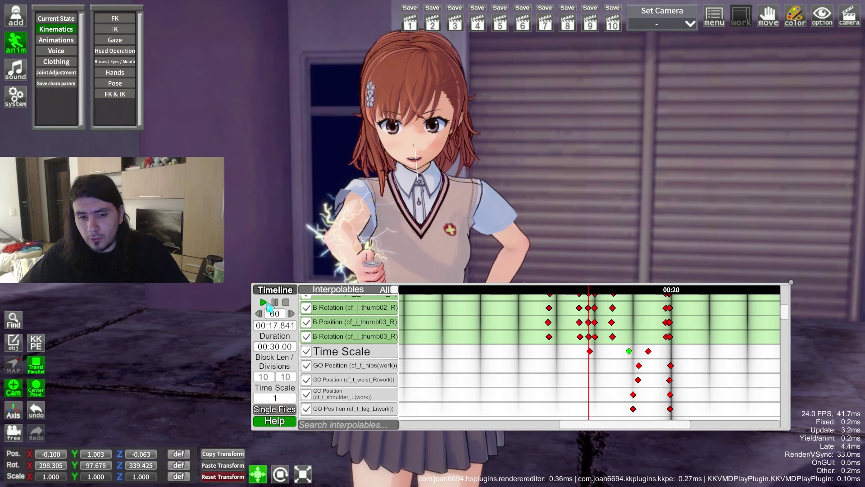
{"action": "left_click", "coordinate": [276, 398]}
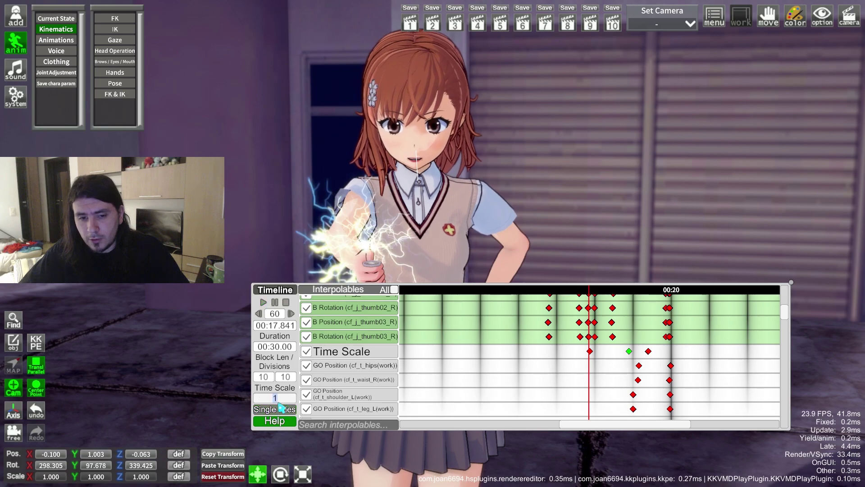
{"action": "left_click", "coordinate": [264, 302]}
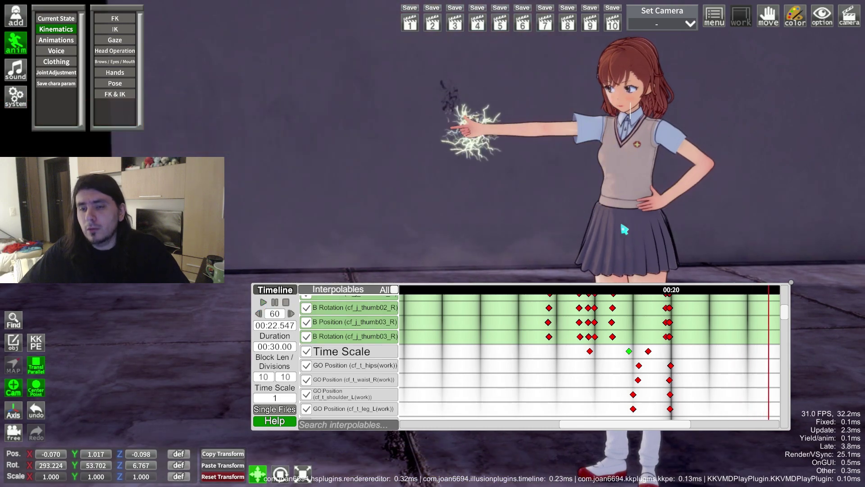
{"action": "left_click", "coordinate": [627, 290]}
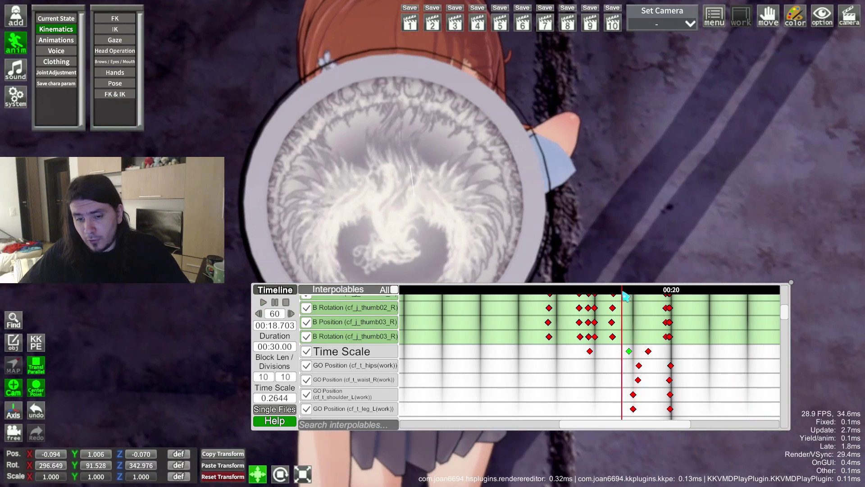
{"action": "left_click_drag", "start_coordinate": [630, 295], "coordinate": [647, 299]}
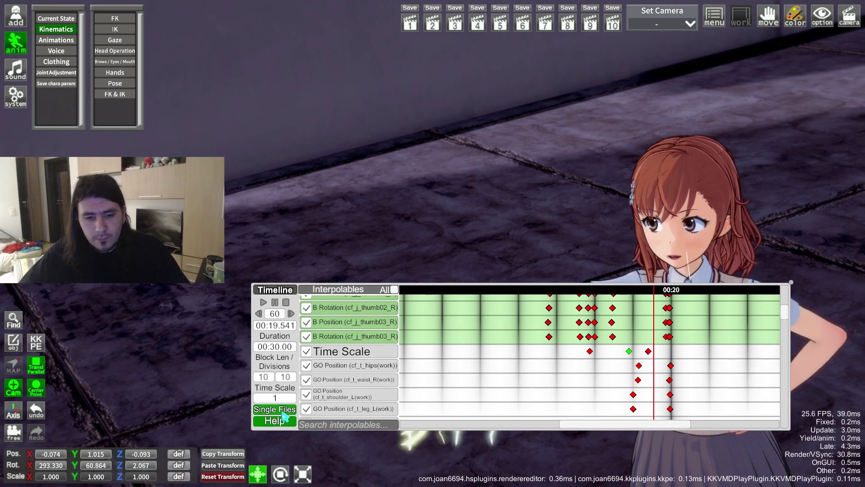
Step: View the list of saved animation files and the Timeline help text, and close both
{"action": "left_click", "coordinate": [283, 411]}
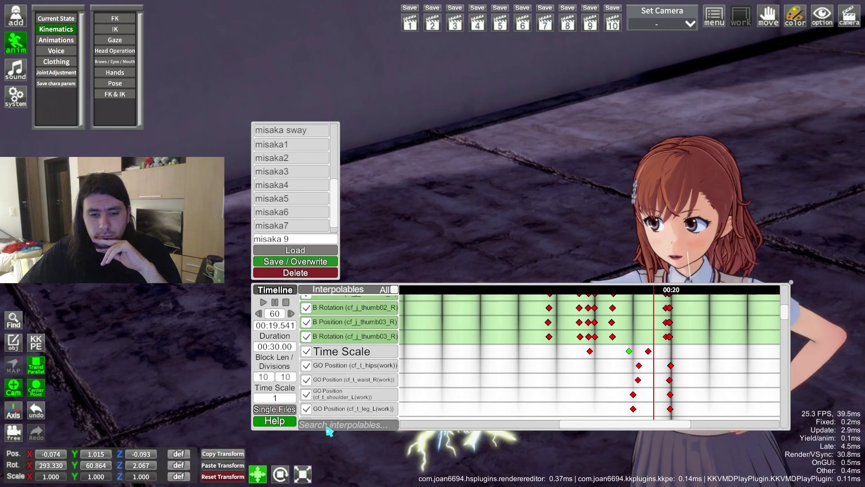
{"action": "left_click", "coordinate": [273, 422]}
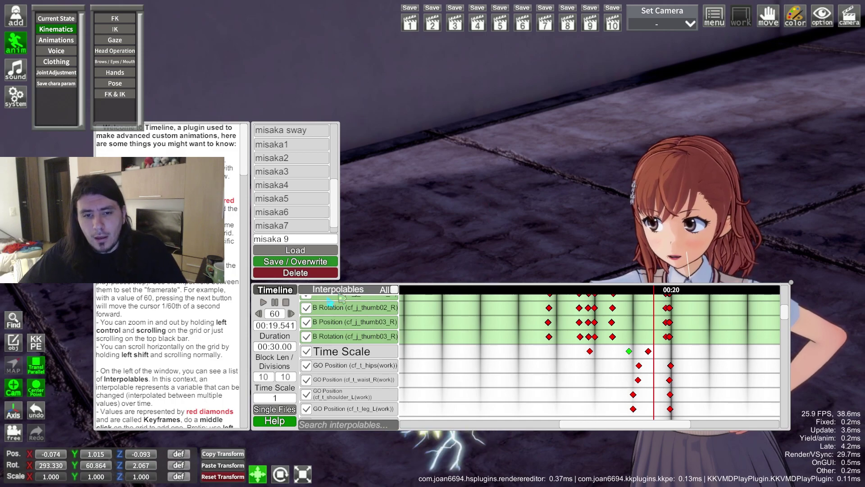
{"action": "left_click", "coordinate": [279, 410]}
{"action": "left_click", "coordinate": [275, 421]}
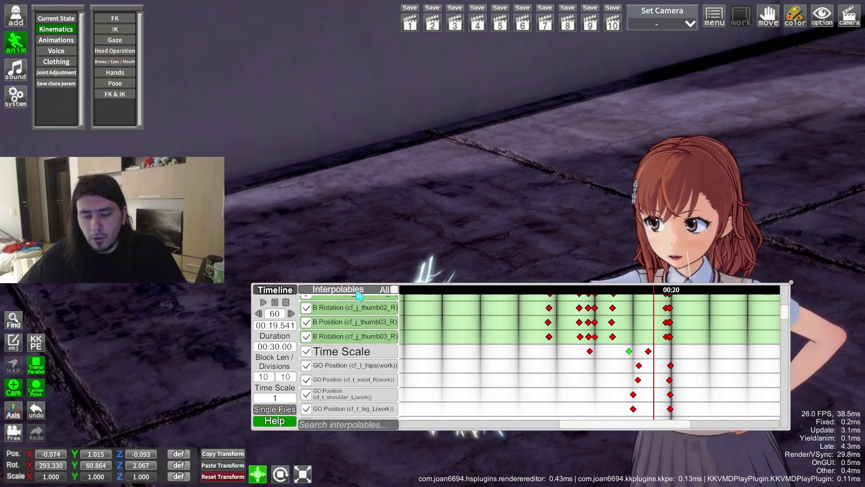
Step: Move the Timeline window aside and show the Workspace object list
{"action": "scroll", "coordinate": [366, 336], "scroll_direction": "down", "scroll_amount": 1}
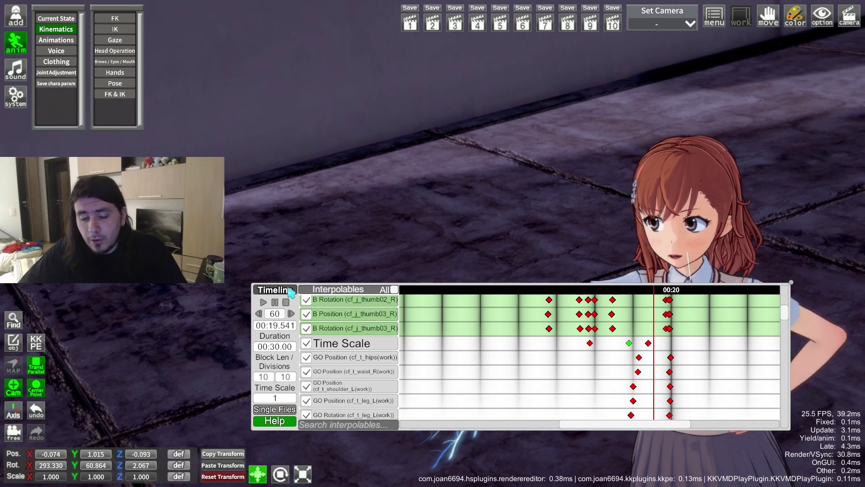
{"action": "left_click_drag", "start_coordinate": [284, 293], "coordinate": [215, 287]}
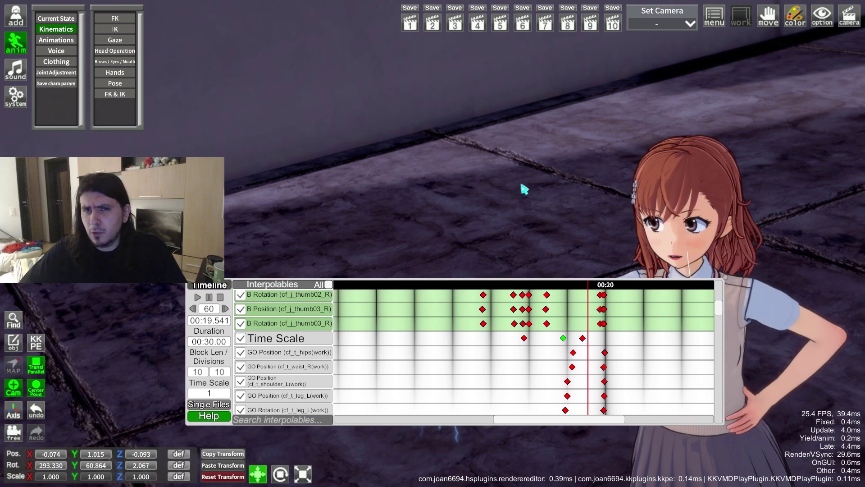
{"action": "left_click", "coordinate": [743, 19]}
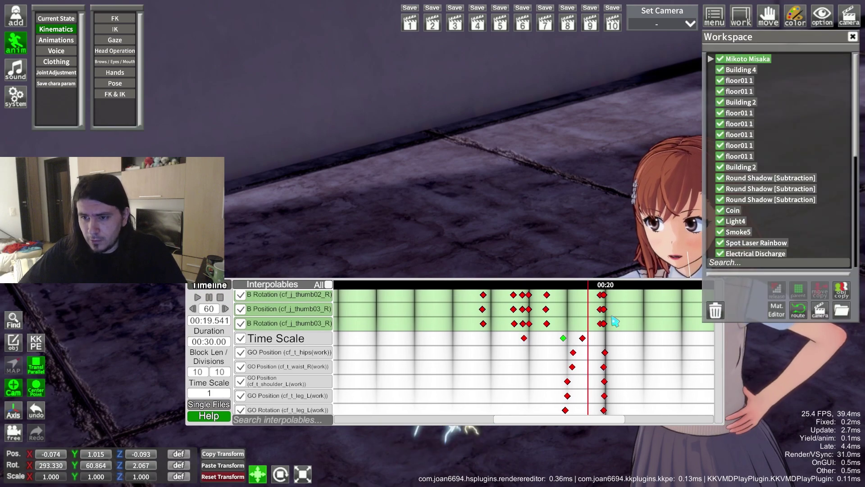
Step: Show the right hand's interpolables and the character's guide objects around her arm, and select the guide object at her hip
{"action": "left_click_drag", "start_coordinate": [213, 286], "coordinate": [152, 269]}
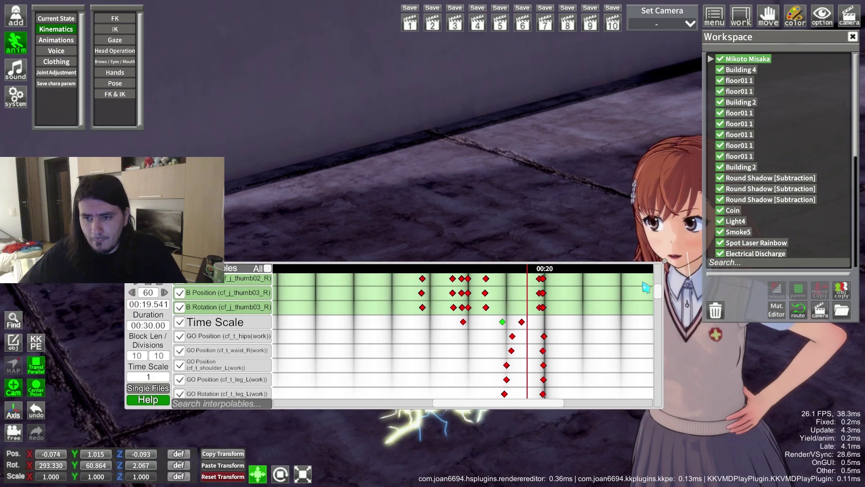
{"action": "left_click_drag", "start_coordinate": [662, 292], "coordinate": [662, 261]}
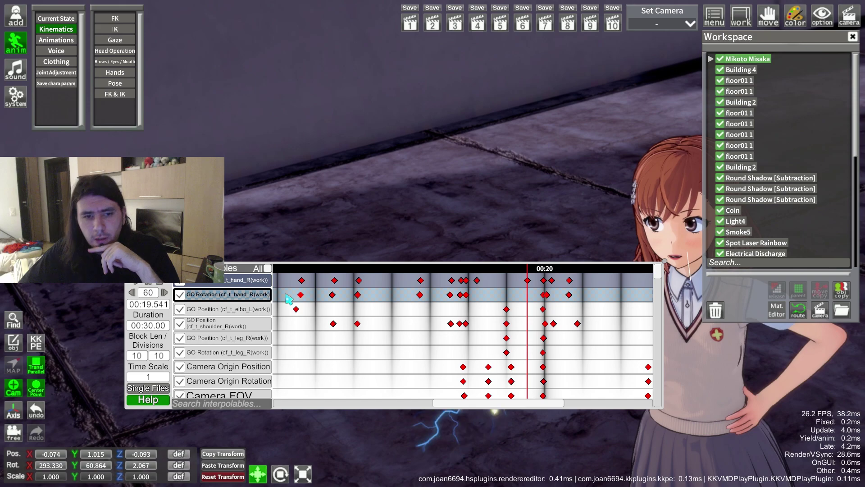
{"action": "middle_click_drag", "start_coordinate": [428, 239], "coordinate": [507, 199]}
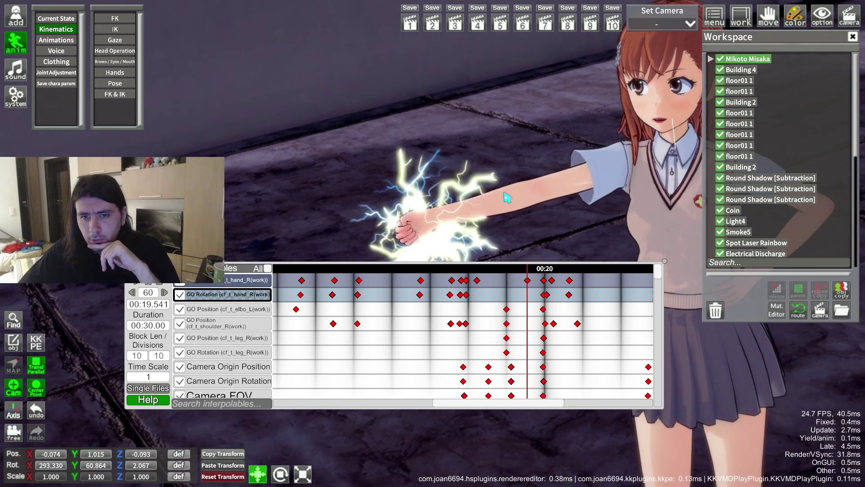
{"action": "left_click_drag", "start_coordinate": [516, 238], "coordinate": [508, 243]}
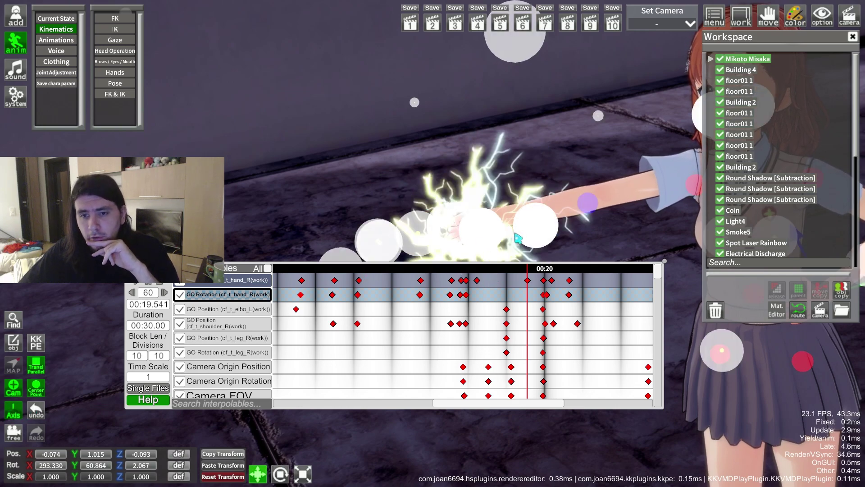
{"action": "left_click_drag", "start_coordinate": [469, 237], "coordinate": [451, 289]}
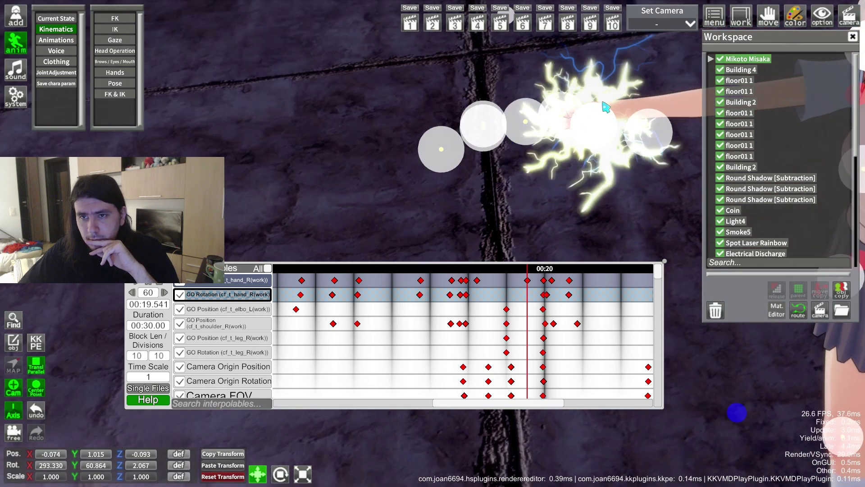
{"action": "mouse_move", "coordinate": [478, 239]}
{"action": "left_mouse_down"}
{"action": "mouse_move", "coordinate": [473, 167]}
{"action": "mouse_move", "coordinate": [514, 235]}
{"action": "left_mouse_up"}
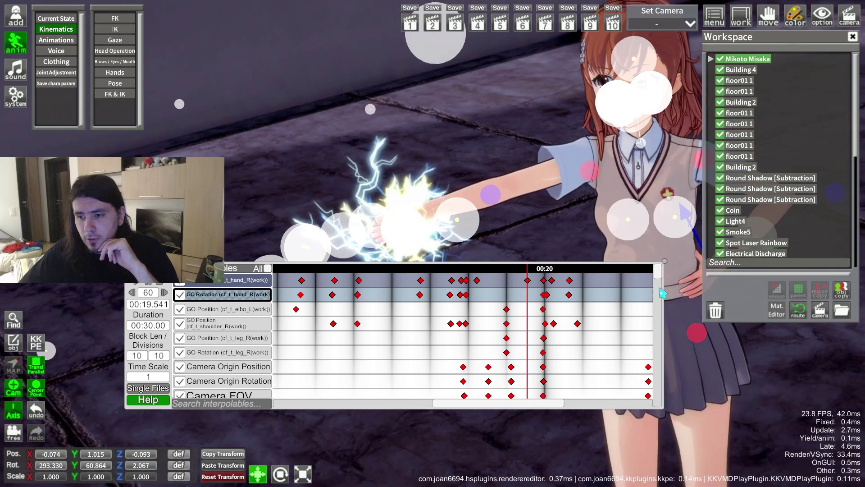
{"action": "left_click", "coordinate": [698, 333]}
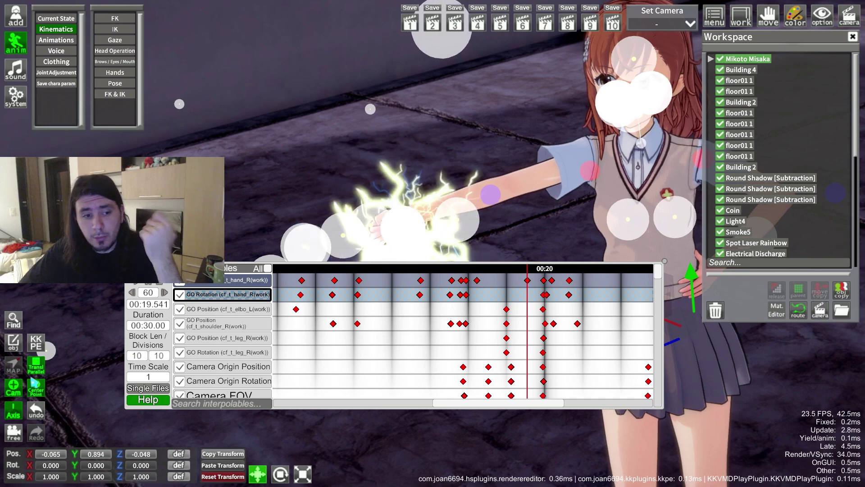
Step: Open the advanced bone editor, choose the left hand bone, and increase its X rotation in increments of 1
{"action": "left_click", "coordinate": [38, 347]}
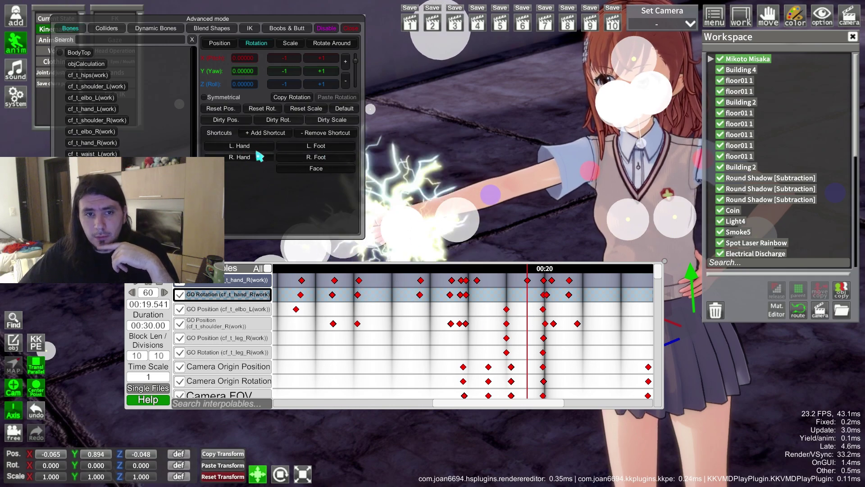
{"action": "left_click", "coordinate": [244, 147]}
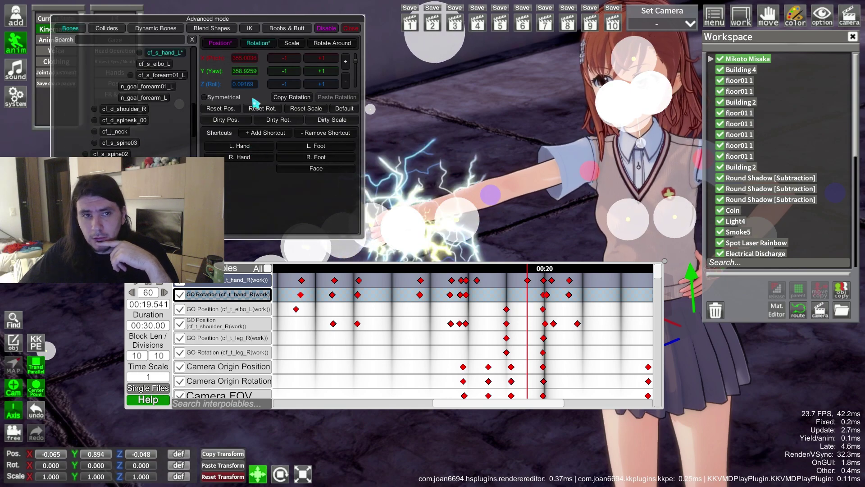
{"action": "scroll", "coordinate": [131, 73], "scroll_direction": "up", "scroll_amount": 1}
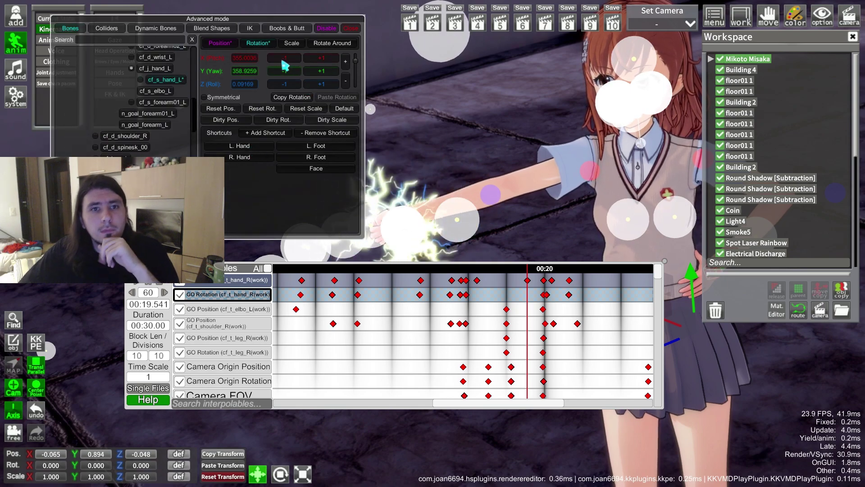
{"action": "left_click", "coordinate": [321, 66]}
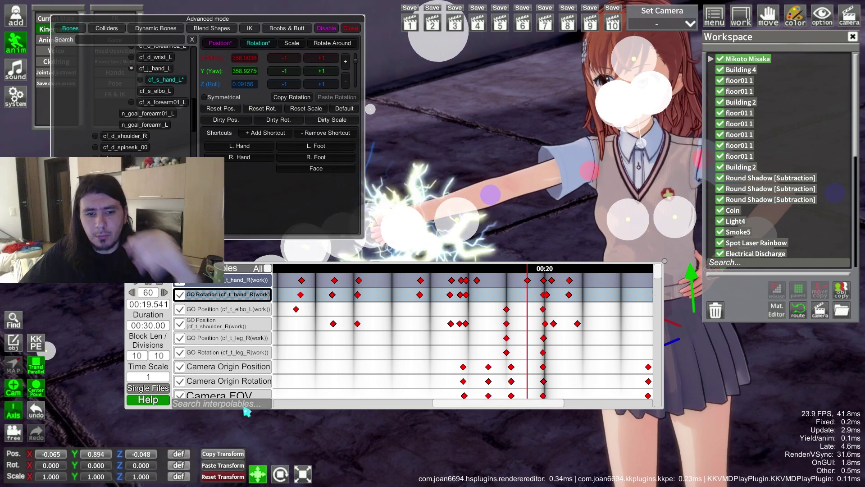
{"action": "scroll", "coordinate": [261, 367], "scroll_direction": "down", "scroll_amount": 5}
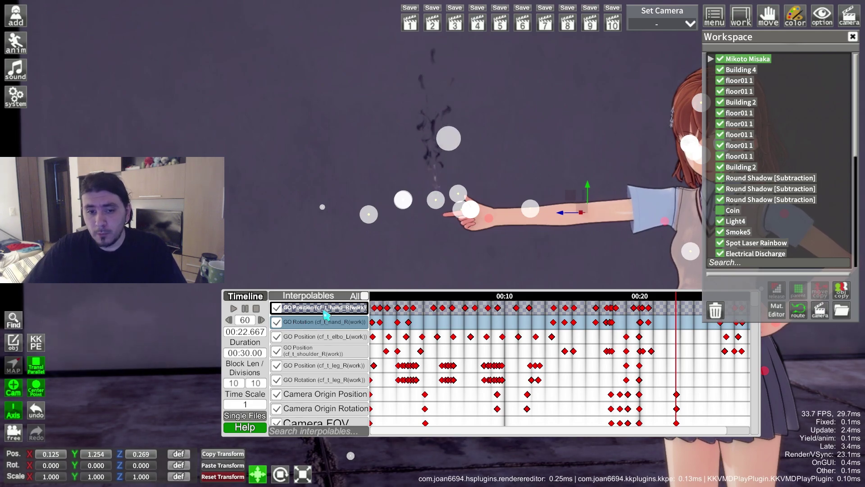
Step: Select the guide object linked to the right hand's GO Position interpolable, raise the hand to about Y 1.373, and switch between elbow and hand guide objects
{"action": "right_click", "coordinate": [326, 314]}
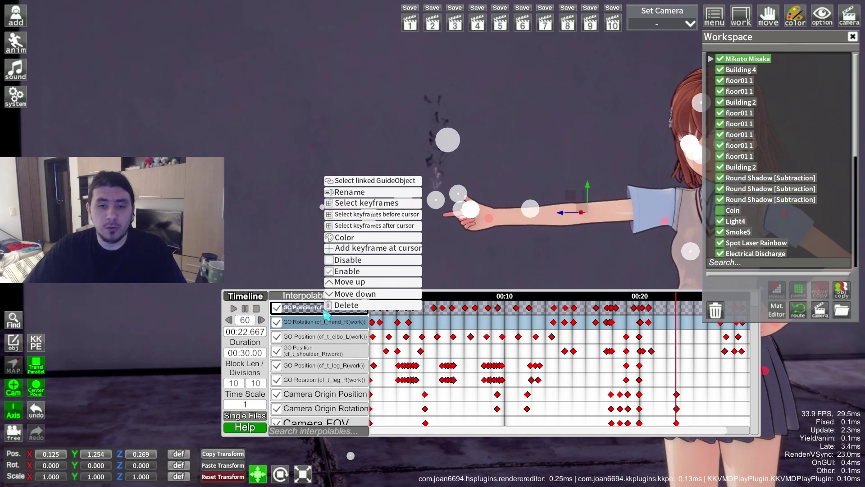
{"action": "left_click", "coordinate": [360, 181]}
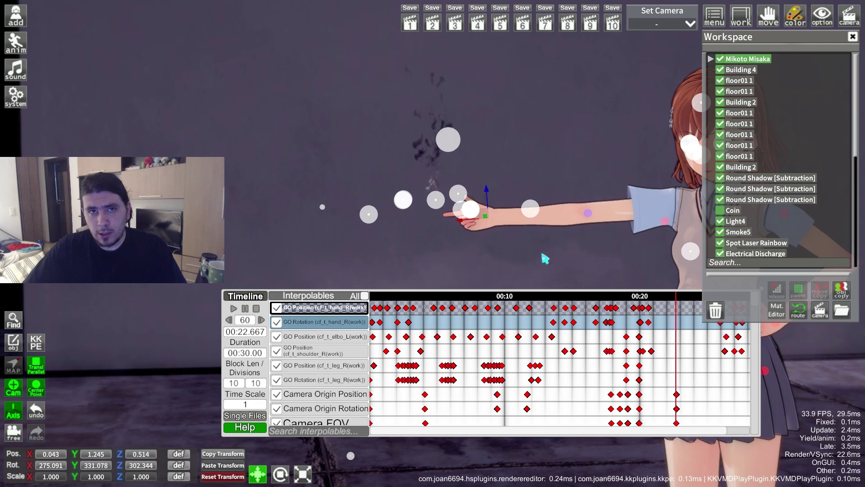
{"action": "left_click_drag", "start_coordinate": [490, 218], "coordinate": [486, 158]}
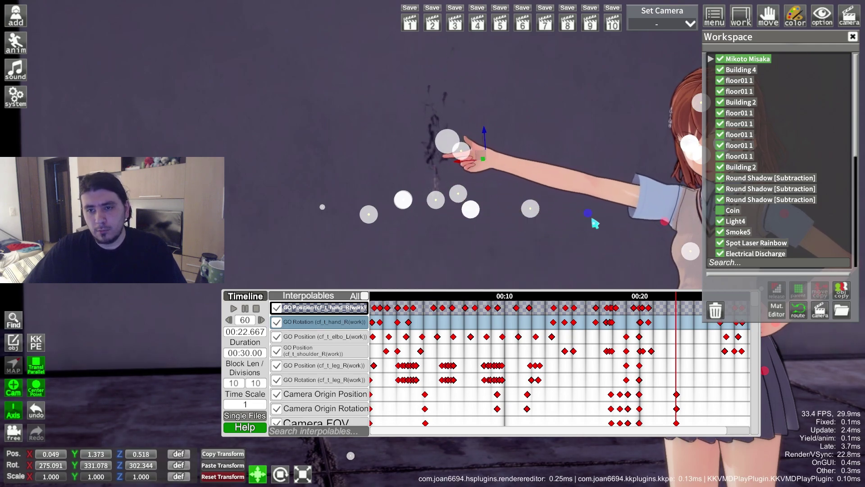
{"action": "left_click", "coordinate": [589, 215]}
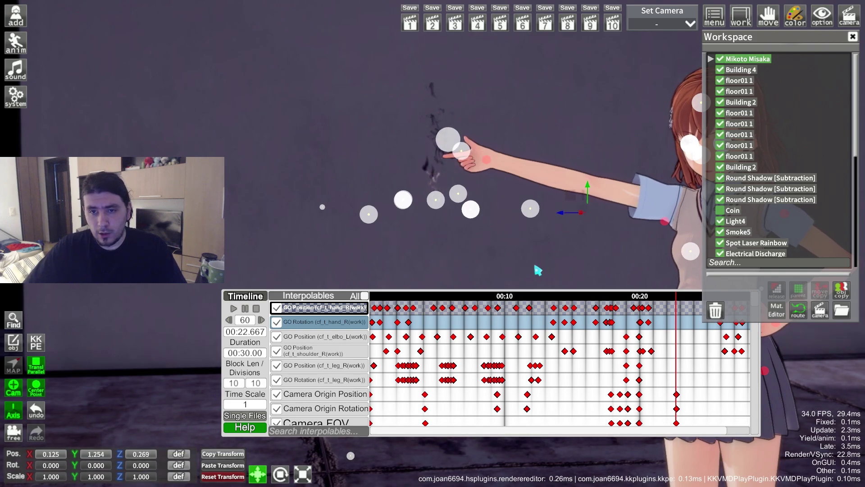
{"action": "left_click", "coordinate": [487, 161]}
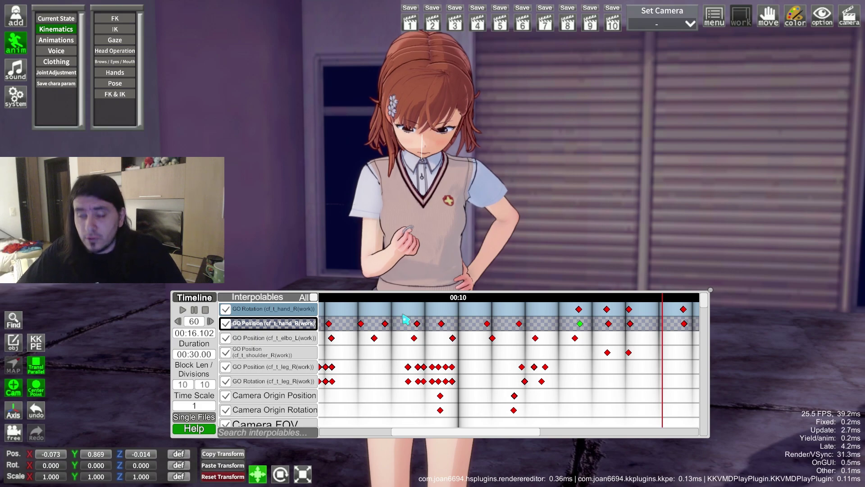
Step: Move the right hand's GO Rotation interpolable down one row, below its GO Position interpolable
{"action": "right_click", "coordinate": [278, 311]}
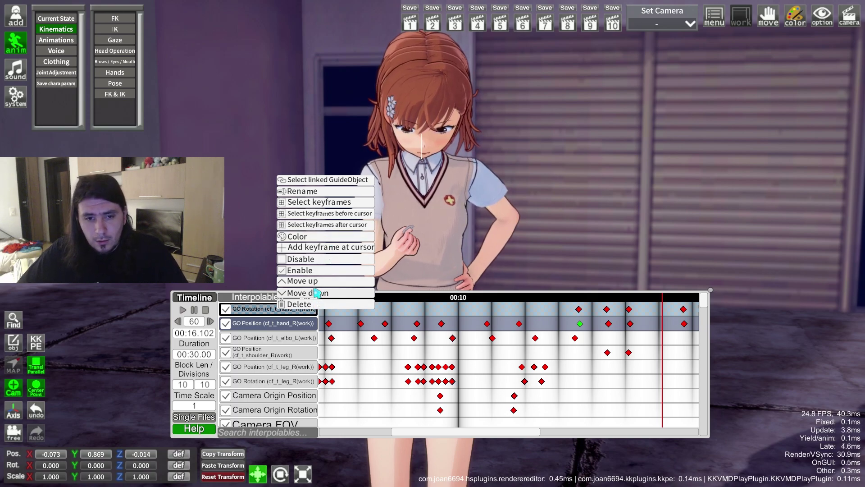
{"action": "left_click", "coordinate": [328, 294]}
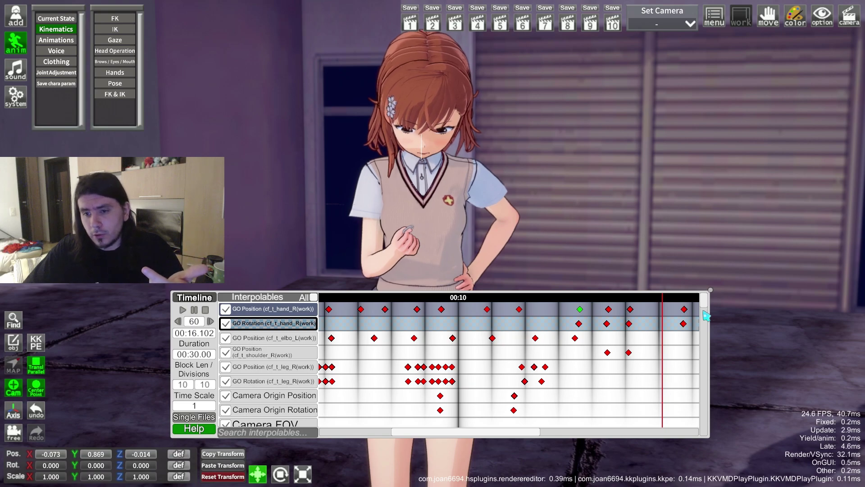
{"action": "mouse_move", "coordinate": [709, 309]}
{"action": "left_mouse_down"}
{"action": "mouse_move", "coordinate": [713, 369]}
{"action": "mouse_move", "coordinate": [712, 293]}
{"action": "left_mouse_up"}
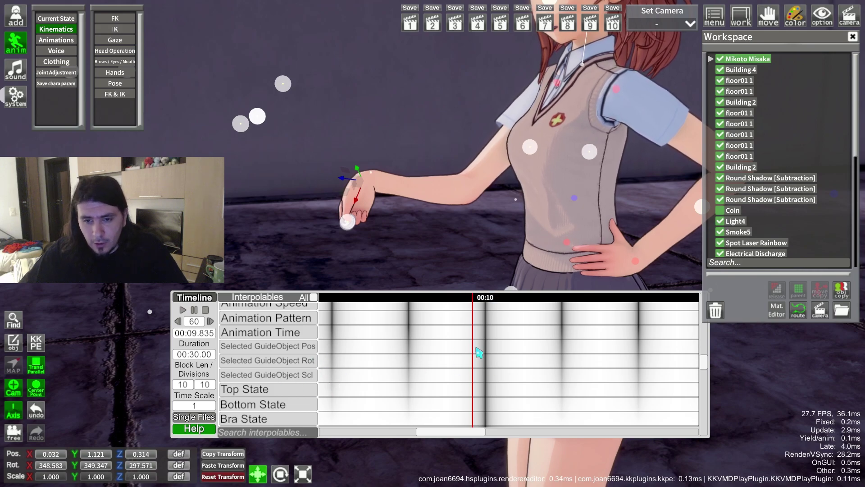
Step: Raise the right hand outward at 00:09.800 and store its current value in the GO Position keyframe at 00:10.39955
{"action": "scroll", "coordinate": [476, 351], "scroll_direction": "up", "scroll_amount": 1}
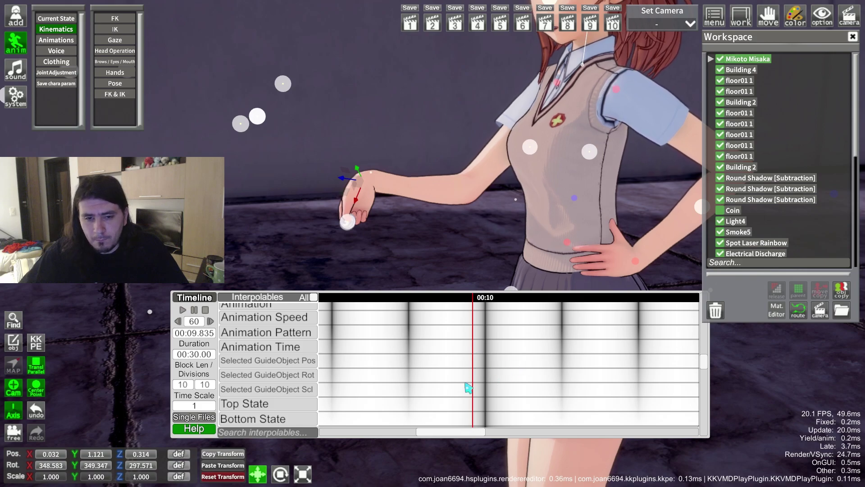
{"action": "scroll", "coordinate": [483, 381], "scroll_direction": "up", "scroll_amount": 1}
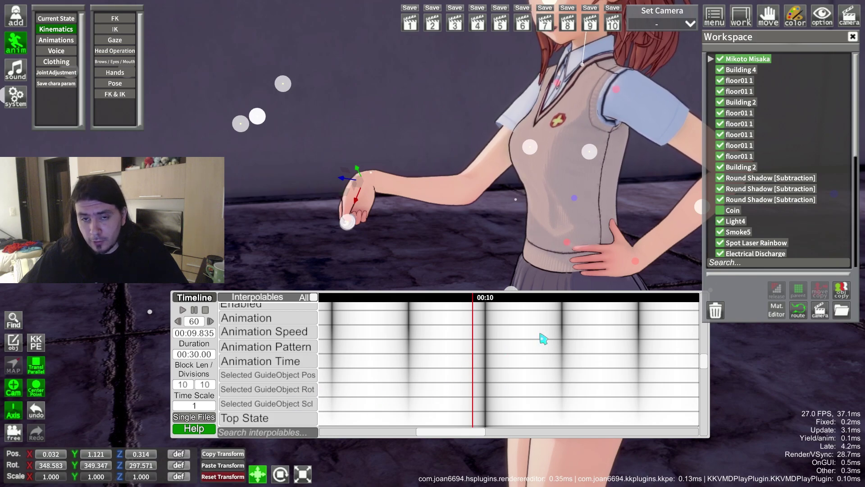
{"action": "scroll", "coordinate": [582, 383], "scroll_direction": "up", "scroll_amount": 3}
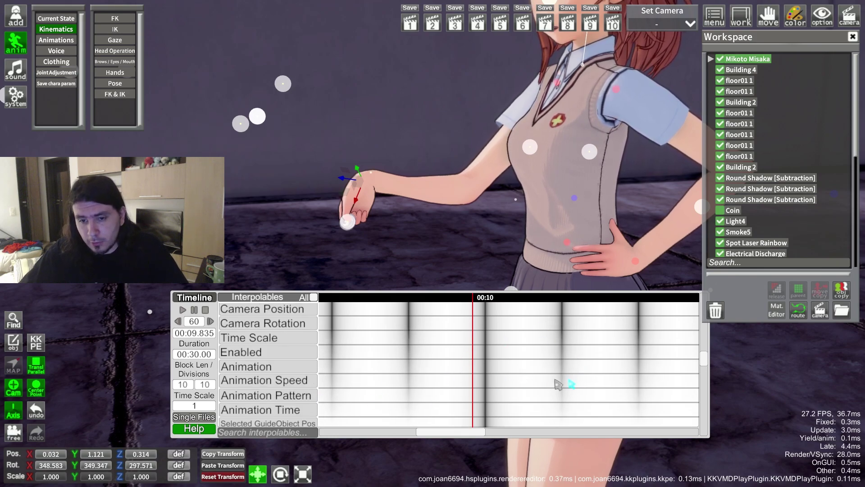
{"action": "scroll", "coordinate": [552, 384], "scroll_direction": "up", "scroll_amount": 10}
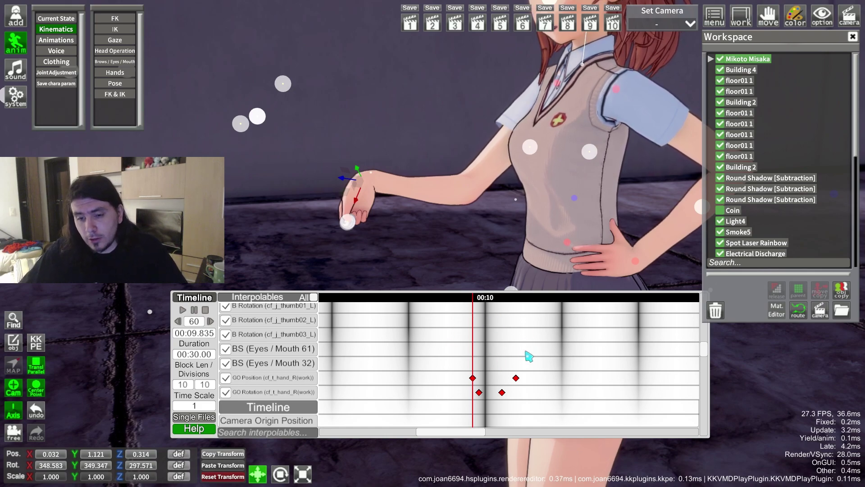
{"action": "mouse_move", "coordinate": [521, 380]}
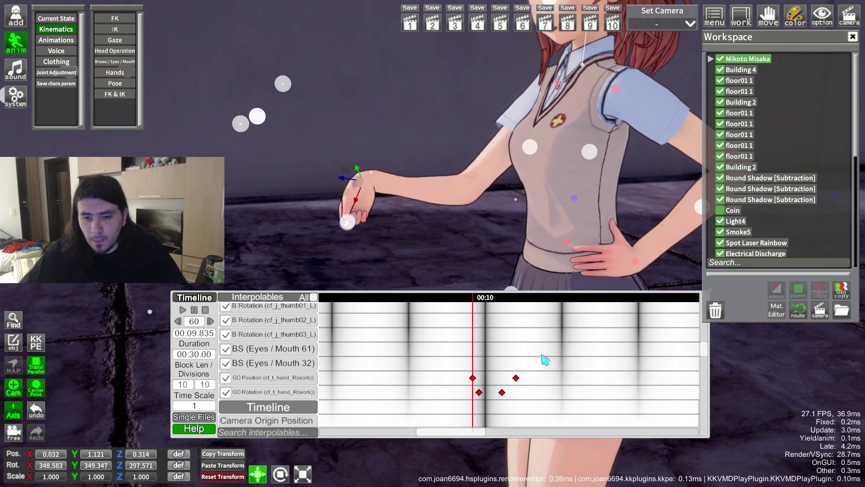
{"action": "mouse_move", "coordinate": [476, 302]}
{"action": "left_mouse_down"}
{"action": "mouse_move", "coordinate": [467, 301]}
{"action": "mouse_move", "coordinate": [527, 316]}
{"action": "mouse_move", "coordinate": [464, 312]}
{"action": "mouse_move", "coordinate": [522, 319]}
{"action": "mouse_move", "coordinate": [464, 322]}
{"action": "mouse_move", "coordinate": [525, 325]}
{"action": "mouse_move", "coordinate": [470, 309]}
{"action": "left_mouse_up"}
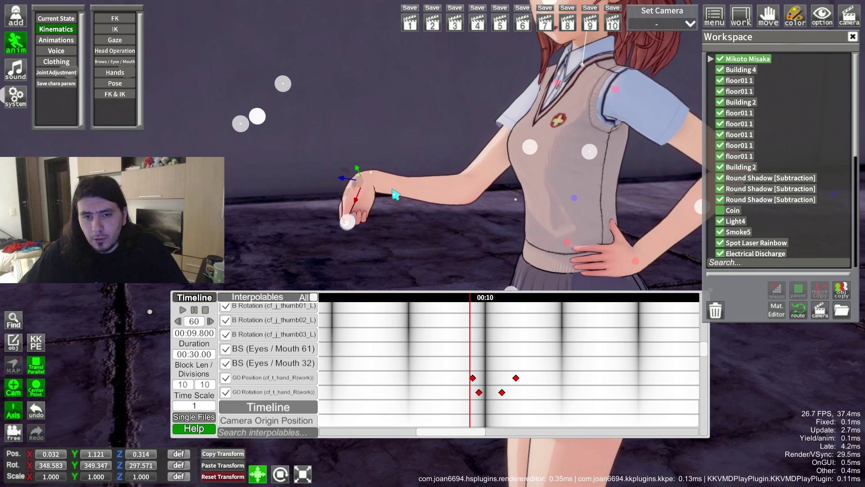
{"action": "left_click_drag", "start_coordinate": [355, 192], "coordinate": [307, 155]}
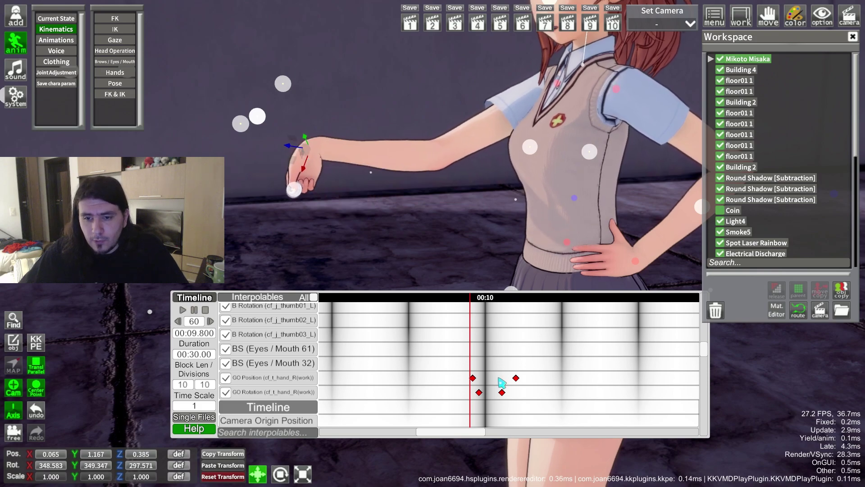
{"action": "left_click", "coordinate": [515, 379]}
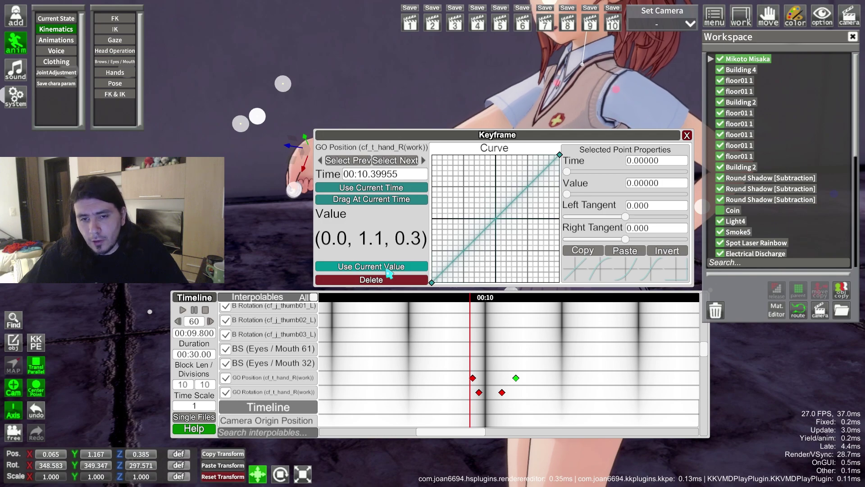
{"action": "left_click", "coordinate": [406, 267]}
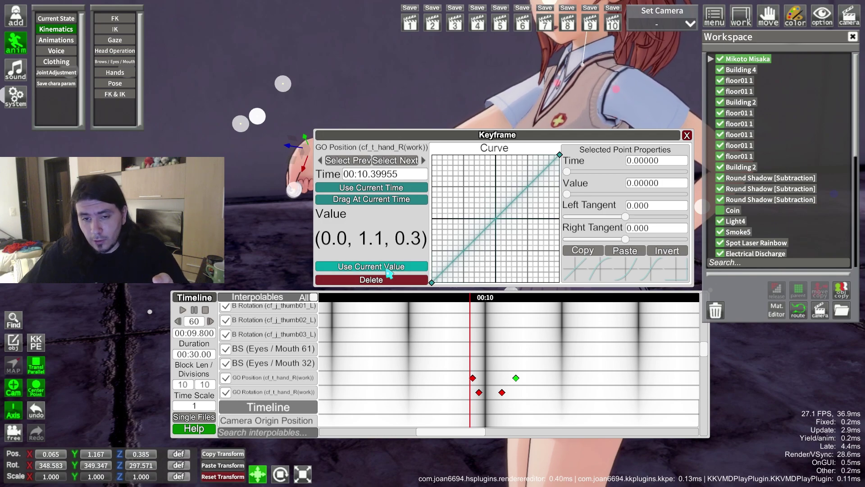
{"action": "left_click", "coordinate": [687, 135]}
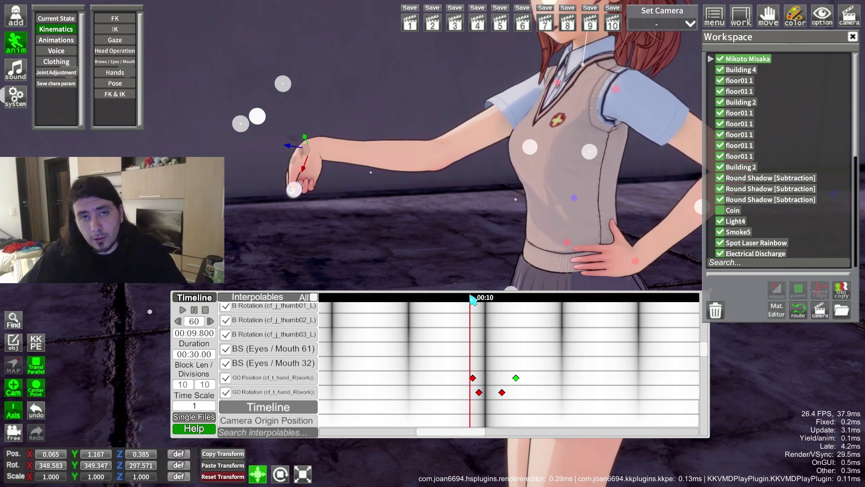
Step: At 00:09.782, delete the right hand's GO Position keyframe at 00:10.39955, raise the hand to about Y 1.178, and add a new keyframe slightly earlier
{"action": "mouse_move", "coordinate": [473, 302]}
{"action": "left_mouse_down"}
{"action": "mouse_move", "coordinate": [529, 305]}
{"action": "mouse_move", "coordinate": [472, 307]}
{"action": "left_mouse_up"}
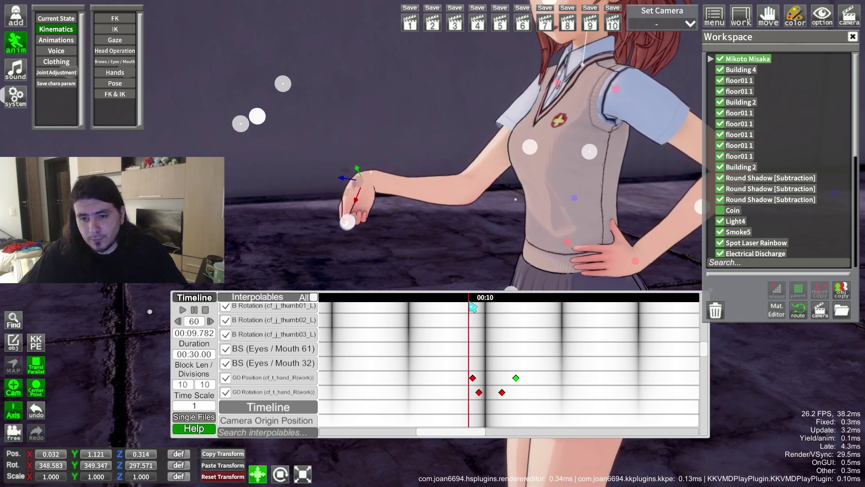
{"action": "left_click", "coordinate": [516, 378]}
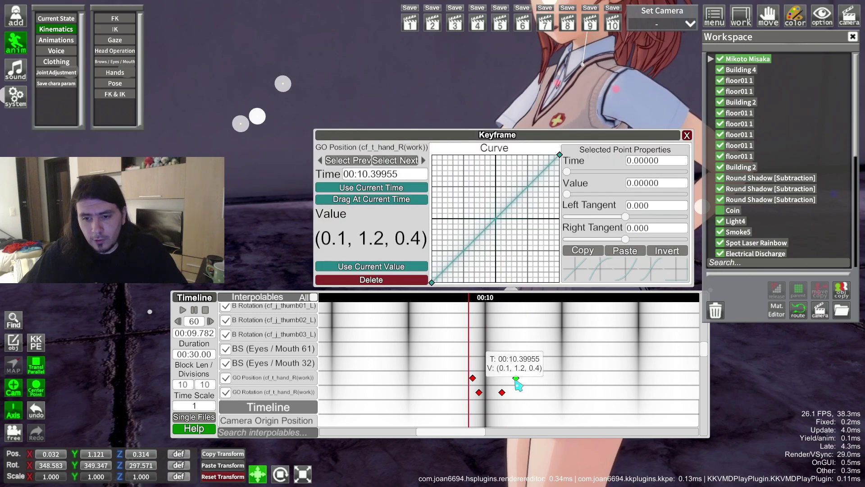
{"action": "left_click", "coordinate": [381, 280]}
{"action": "left_click", "coordinate": [391, 276]}
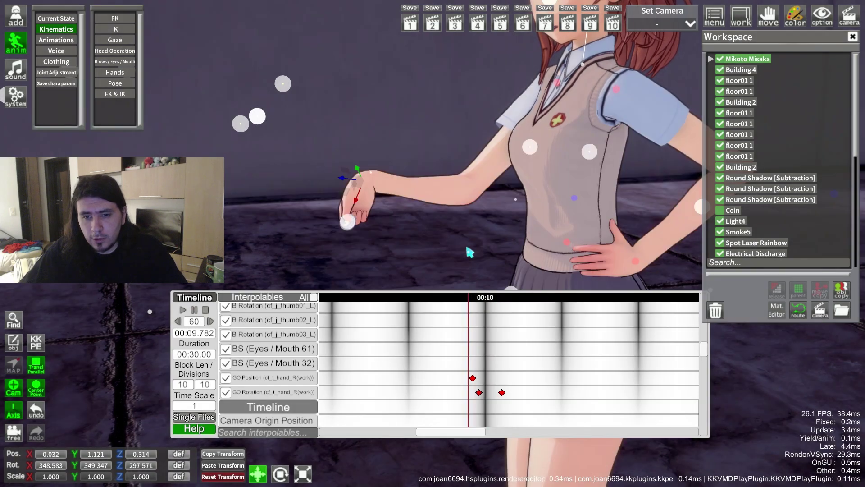
{"action": "left_click_drag", "start_coordinate": [366, 193], "coordinate": [347, 180]}
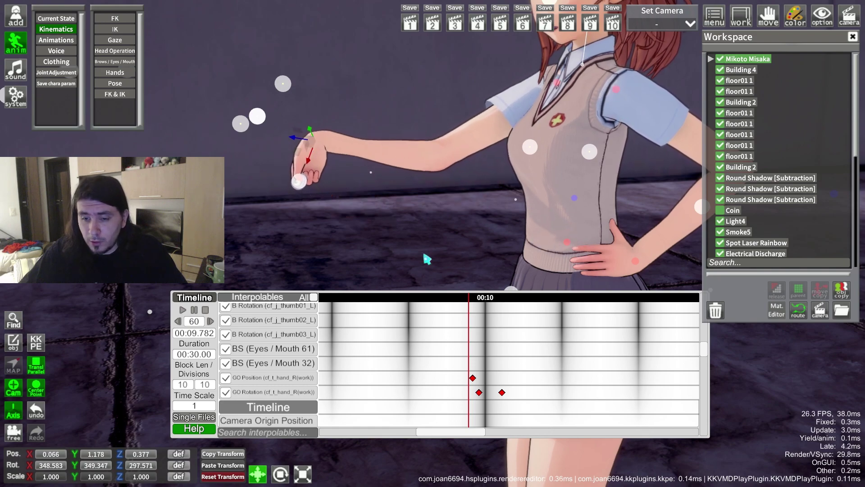
{"action": "middle_click", "coordinate": [512, 378]}
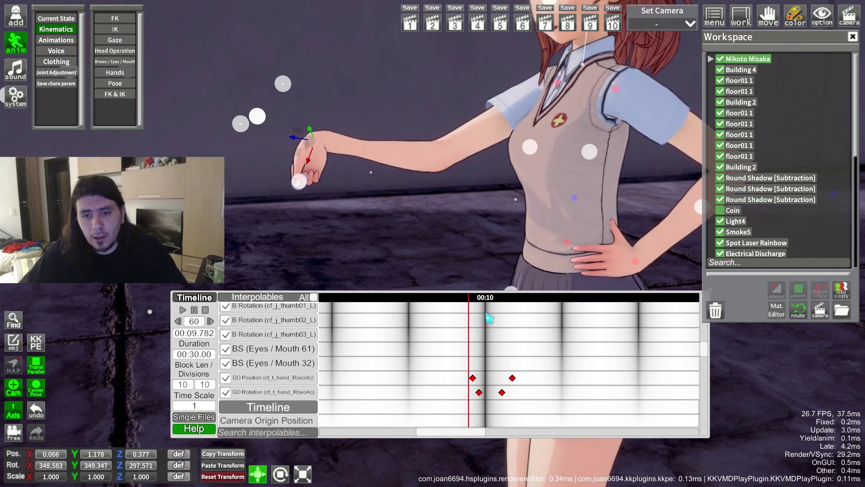
Step: Rotate the right hand at 00:10.217 to about 298.863, 242.713, 19.971 and store it in the GO Rotation keyframe at 00:10.21729
{"action": "mouse_move", "coordinate": [470, 298]}
{"action": "left_mouse_down"}
{"action": "mouse_move", "coordinate": [449, 299]}
{"action": "mouse_move", "coordinate": [524, 306]}
{"action": "mouse_move", "coordinate": [471, 306]}
{"action": "mouse_move", "coordinate": [519, 307]}
{"action": "mouse_move", "coordinate": [479, 308]}
{"action": "left_mouse_up"}
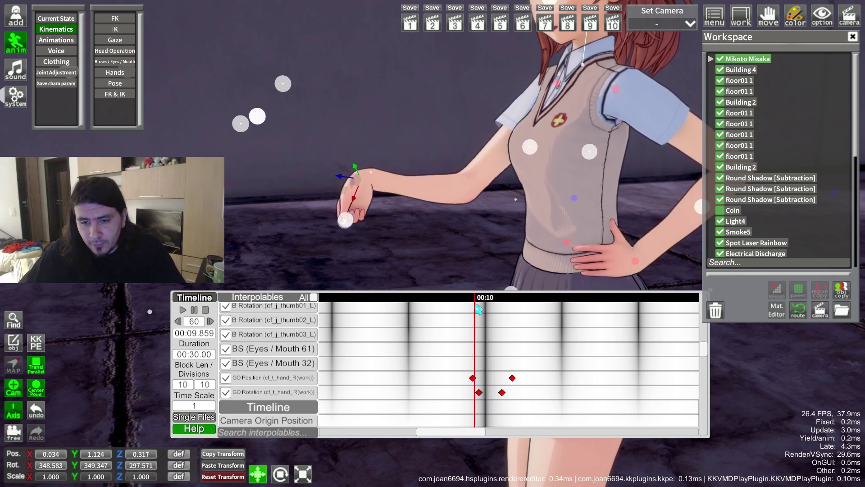
{"action": "mouse_move", "coordinate": [480, 393]}
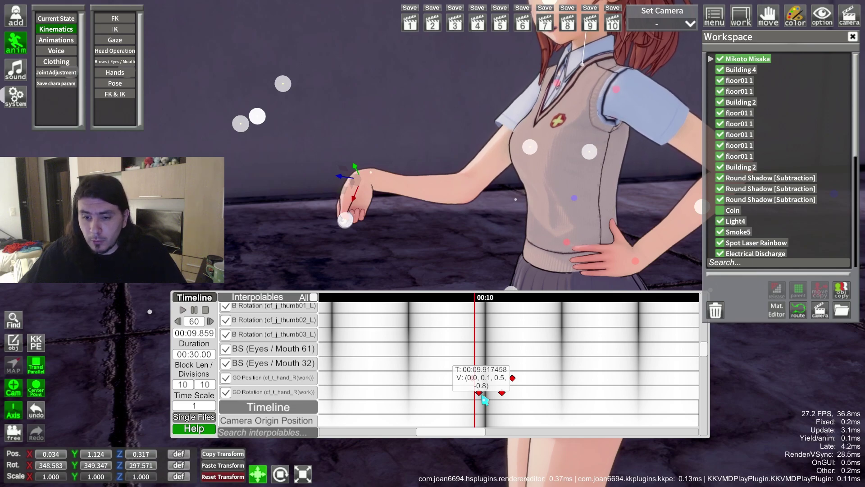
{"action": "left_click", "coordinate": [502, 392]}
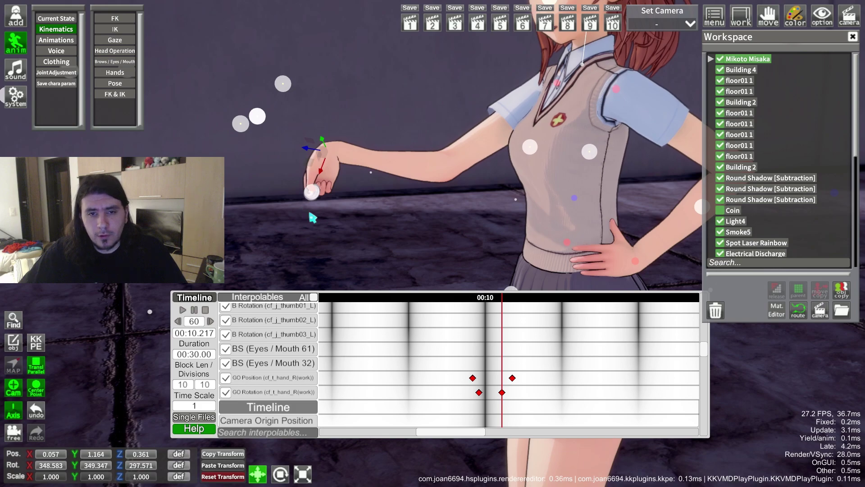
{"action": "left_click", "coordinate": [280, 474]}
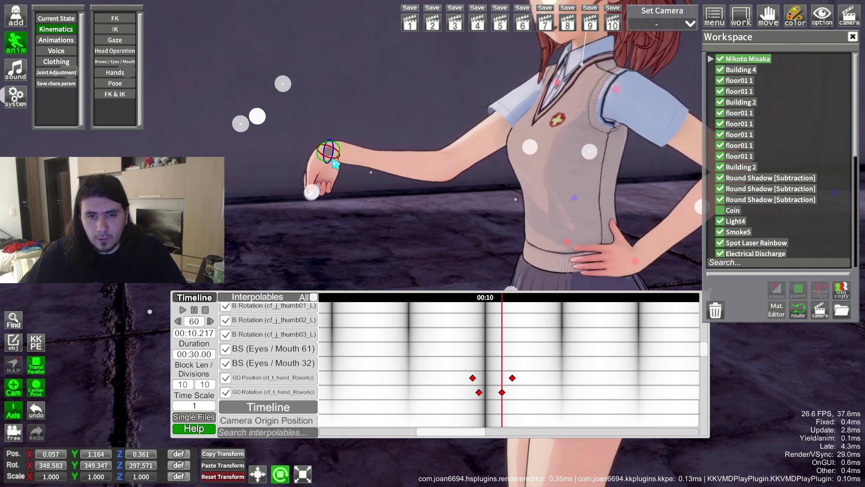
{"action": "left_click_drag", "start_coordinate": [342, 151], "coordinate": [347, 174]}
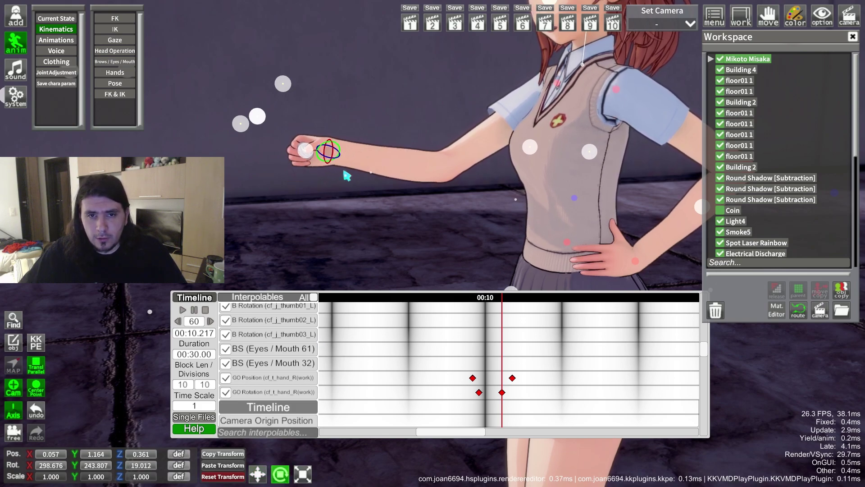
{"action": "left_click", "coordinate": [502, 392]}
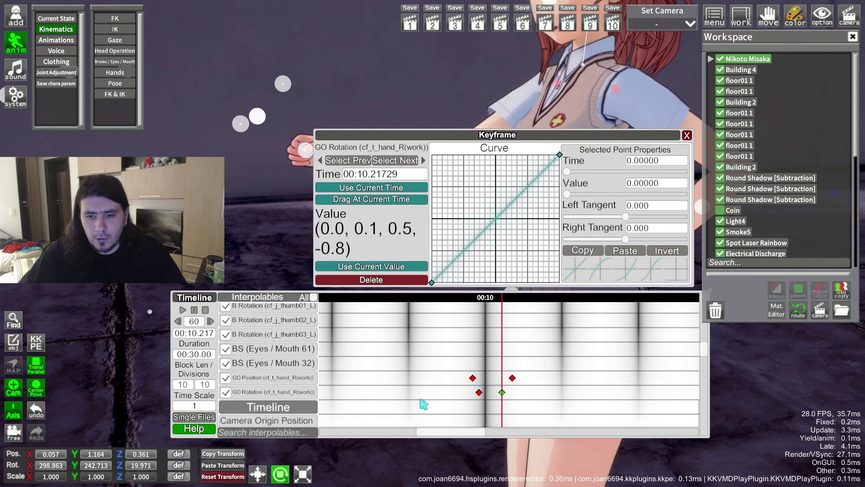
{"action": "left_click", "coordinate": [386, 267]}
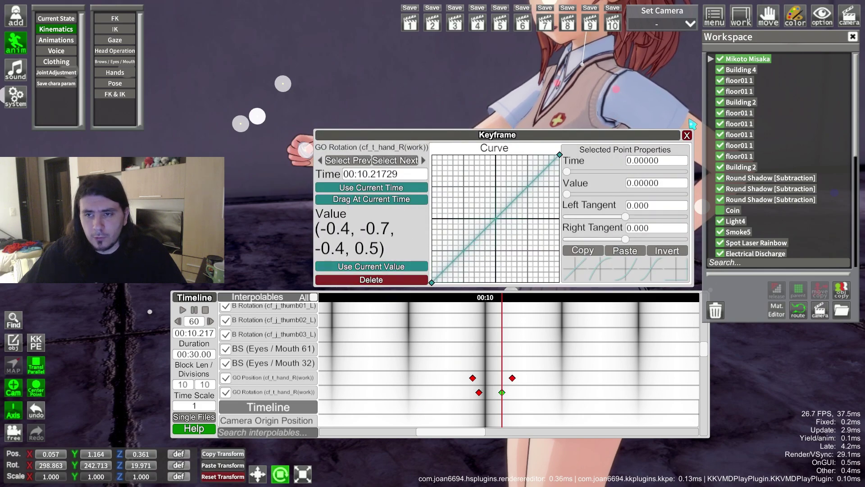
{"action": "left_click", "coordinate": [687, 135]}
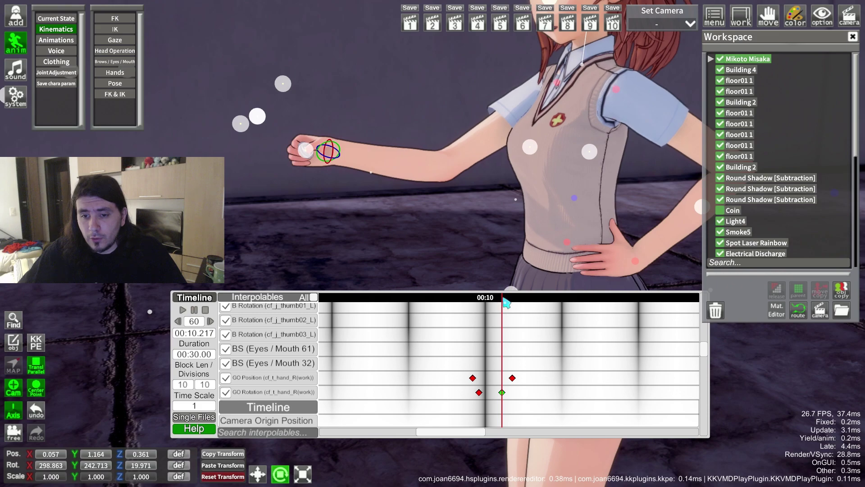
Step: Store the in-between hand rotation from 00:10.129 in the GO Rotation keyframe at 00:10.21729 and play the motion from just before 00:10
{"action": "left_click", "coordinate": [489, 297]}
{"action": "left_click_drag", "start_coordinate": [491, 298], "coordinate": [495, 299]}
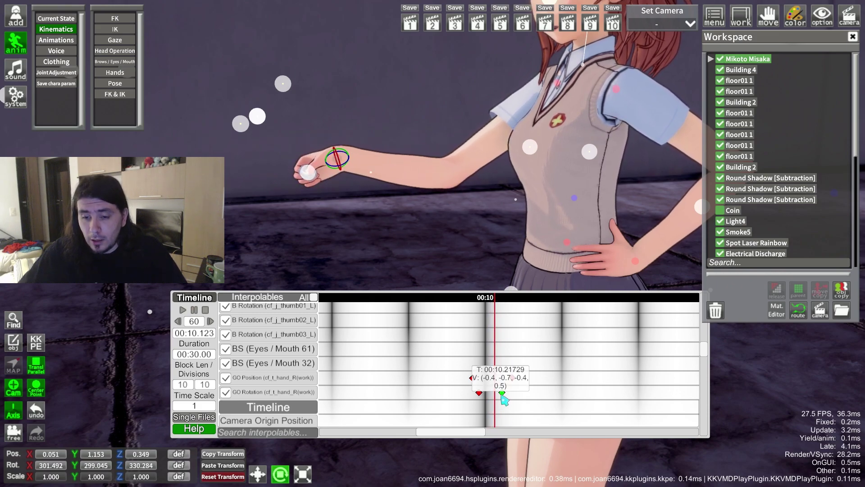
{"action": "left_click", "coordinate": [502, 394]}
{"action": "mouse_move", "coordinate": [496, 299]}
{"action": "left_mouse_down"}
{"action": "mouse_move", "coordinate": [482, 299]}
{"action": "mouse_move", "coordinate": [496, 299]}
{"action": "left_mouse_up"}
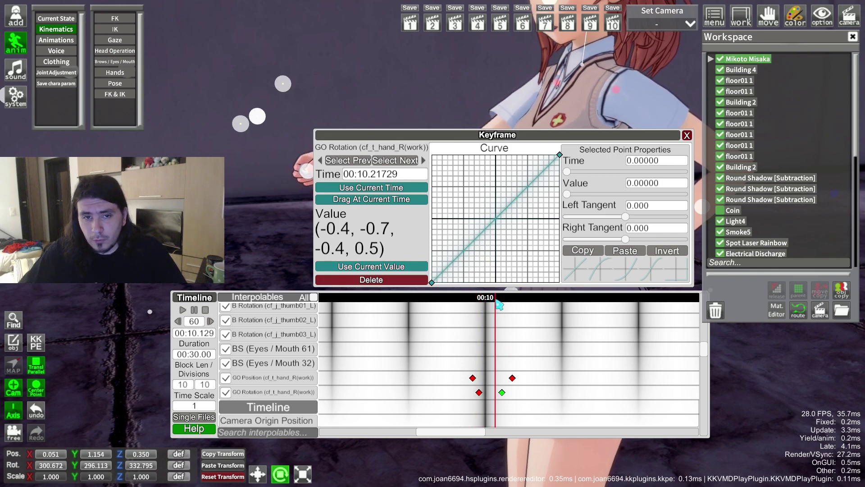
{"action": "left_click", "coordinate": [687, 136]}
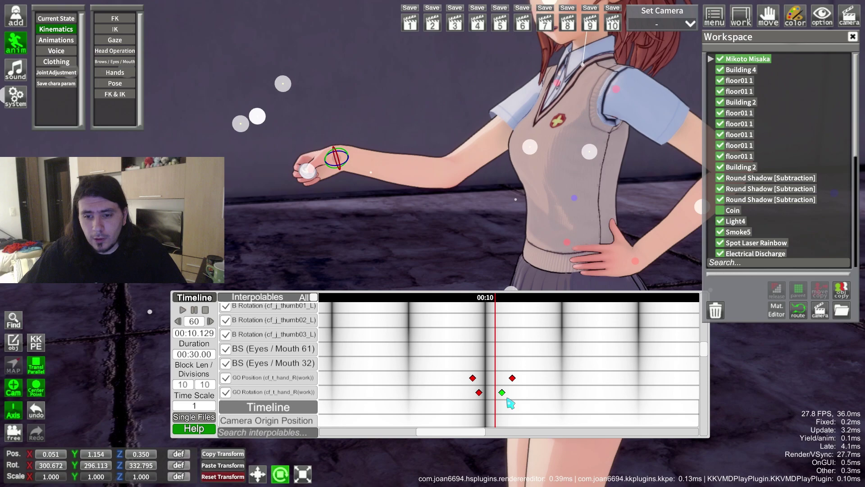
{"action": "left_click", "coordinate": [503, 393]}
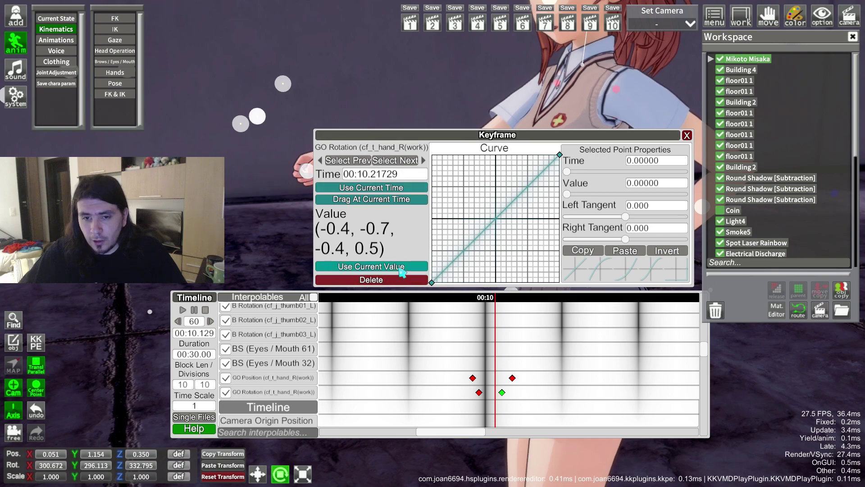
{"action": "left_click", "coordinate": [402, 269]}
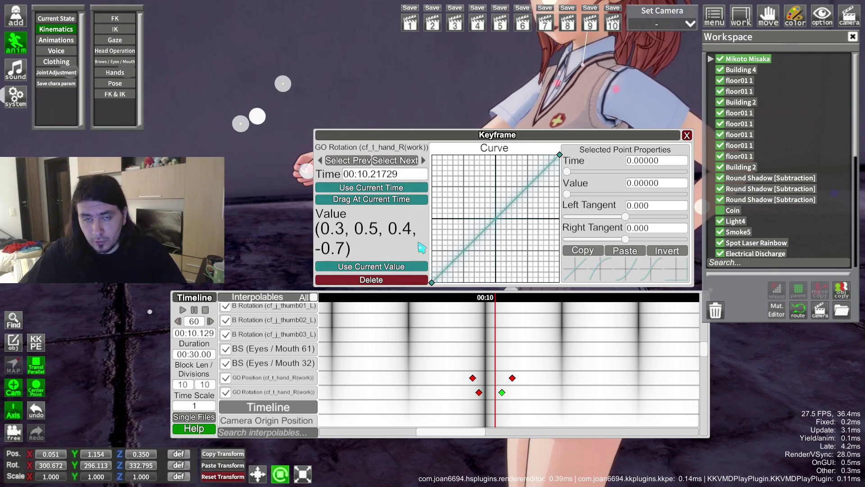
{"action": "left_click", "coordinate": [686, 135]}
{"action": "left_click_drag", "start_coordinate": [495, 297], "coordinate": [478, 306]}
{"action": "left_click", "coordinate": [183, 310]}
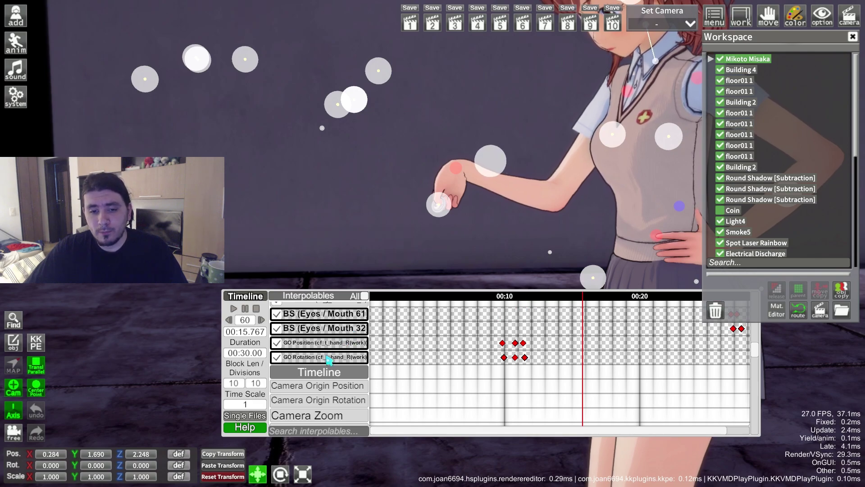
Step: Multi-select the right hand's GO Rotation and GO Position and both BS (Eyes / Mouth) interpolables, and deselect GO Position and BS 32 individually
{"action": "left_click", "coordinate": [332, 357]}
{"action": "left_click", "coordinate": [347, 343], "text": "ctrl"}
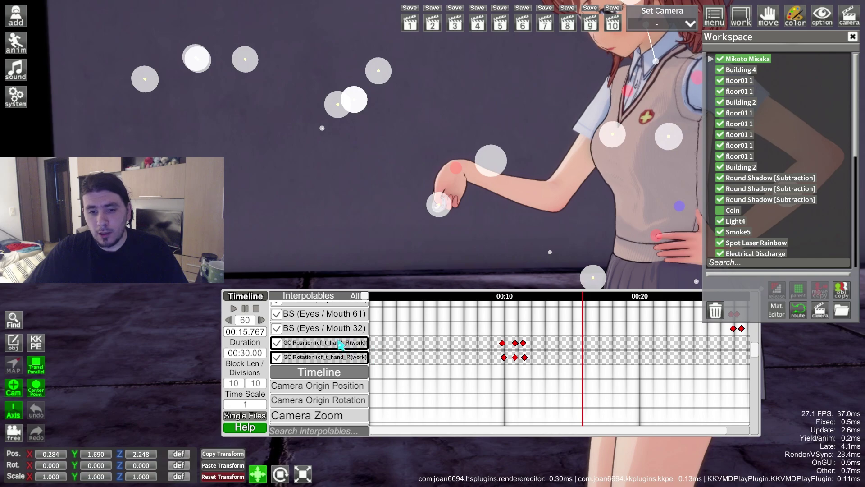
{"action": "left_click", "coordinate": [341, 329], "text": "ctrl"}
{"action": "left_click", "coordinate": [343, 315], "text": "ctrl"}
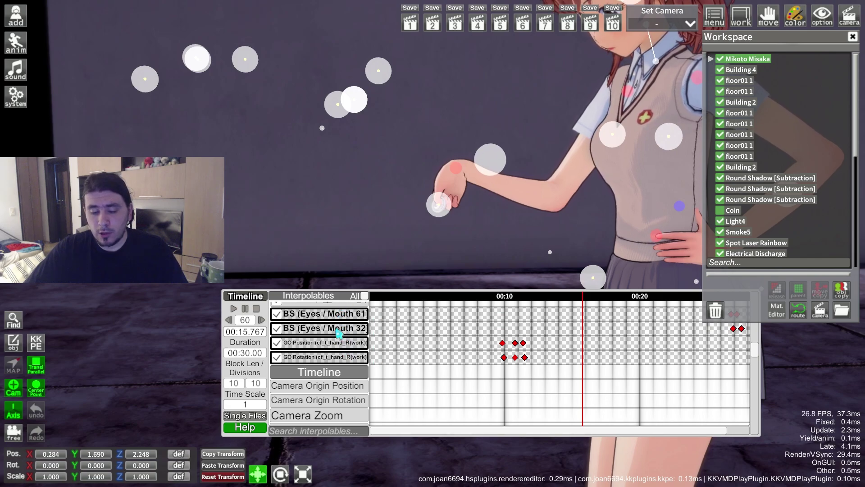
{"action": "left_click", "coordinate": [341, 328], "text": "ctrl"}
{"action": "left_click", "coordinate": [341, 345], "text": "ctrl"}
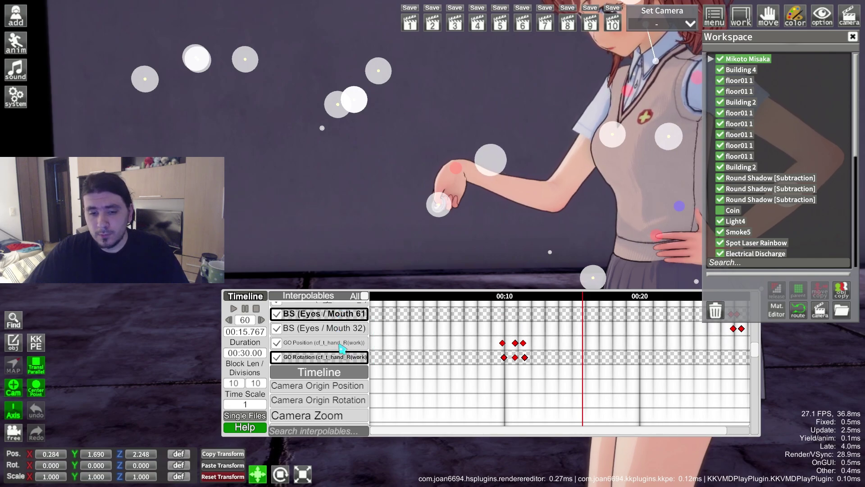
Step: Select only the GO Rotation interpolable and extend the selection as a range up to BS (Eyes / Mouth 61)
{"action": "left_click", "coordinate": [339, 357]}
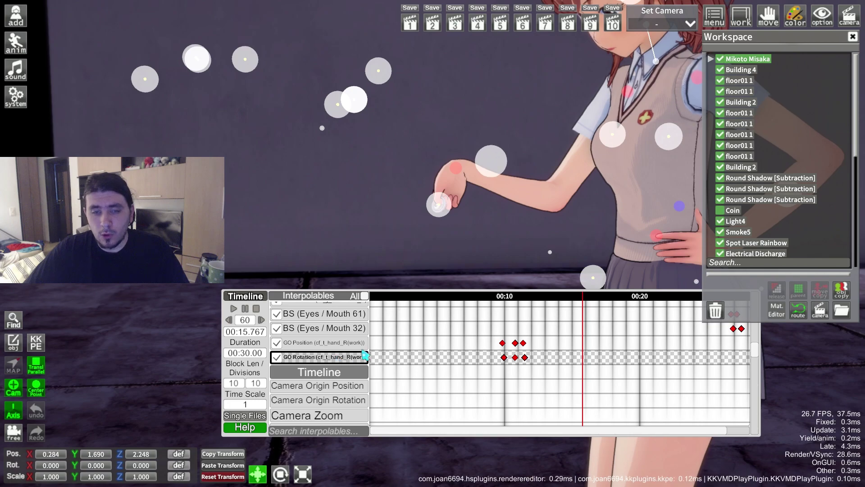
{"action": "left_click", "coordinate": [339, 319], "text": "shift"}
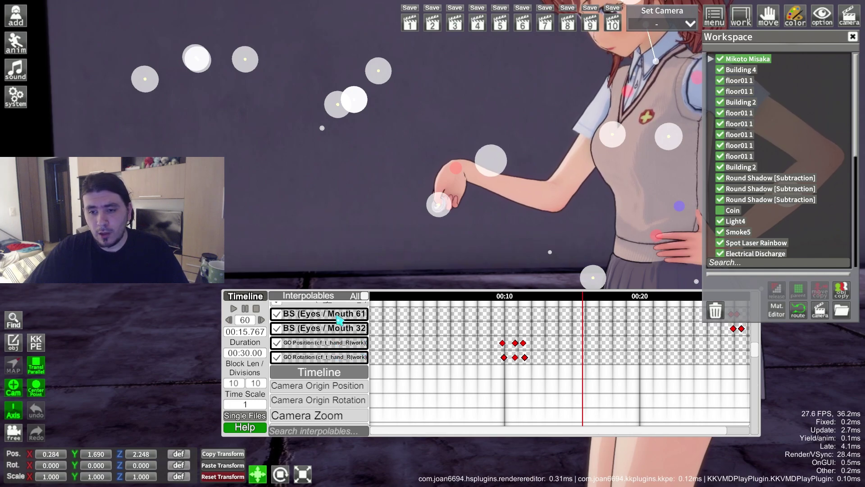
{"action": "left_click", "coordinate": [563, 322]}
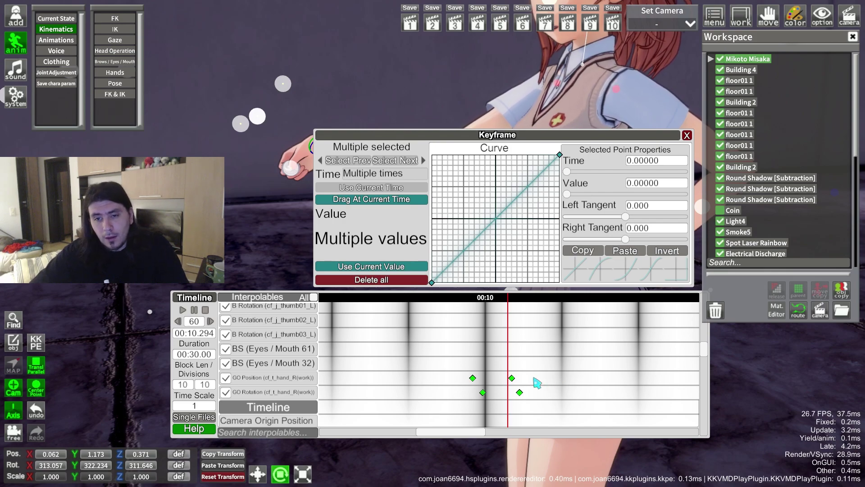
Step: Close the keyframe editor, play the hand motion from 00:09.776 and pause after its final keyframe
{"action": "left_click", "coordinate": [482, 306]}
{"action": "mouse_move", "coordinate": [481, 306]}
{"action": "left_mouse_down"}
{"action": "mouse_move", "coordinate": [466, 307]}
{"action": "mouse_move", "coordinate": [541, 304]}
{"action": "mouse_move", "coordinate": [468, 311]}
{"action": "left_mouse_up"}
{"action": "left_click", "coordinate": [687, 136]}
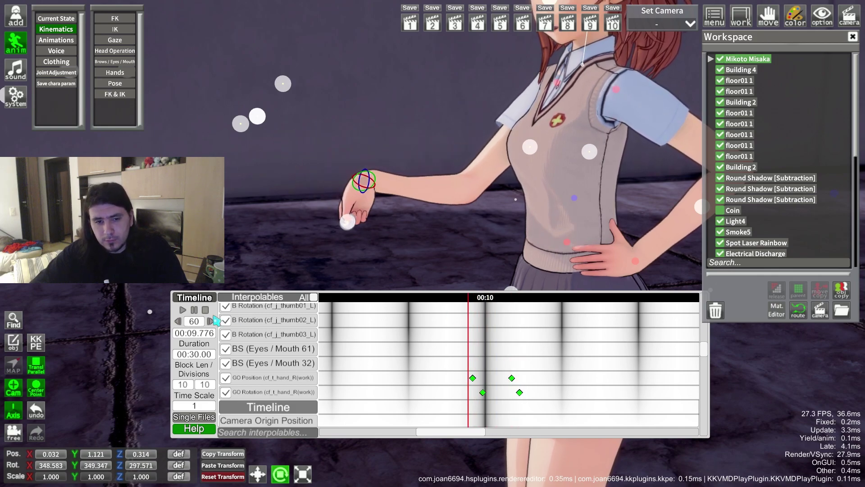
{"action": "left_click", "coordinate": [183, 310]}
{"action": "left_click", "coordinate": [195, 310]}
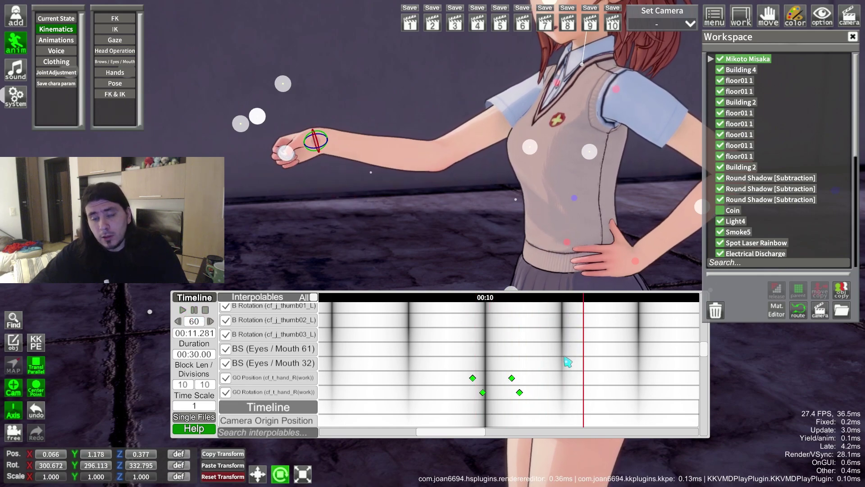
Step: Select all four GO Position and GO Rotation keyframes of the right hand and scale their spacing slightly closer together
{"action": "left_click_drag", "start_coordinate": [442, 354], "coordinate": [561, 415]}
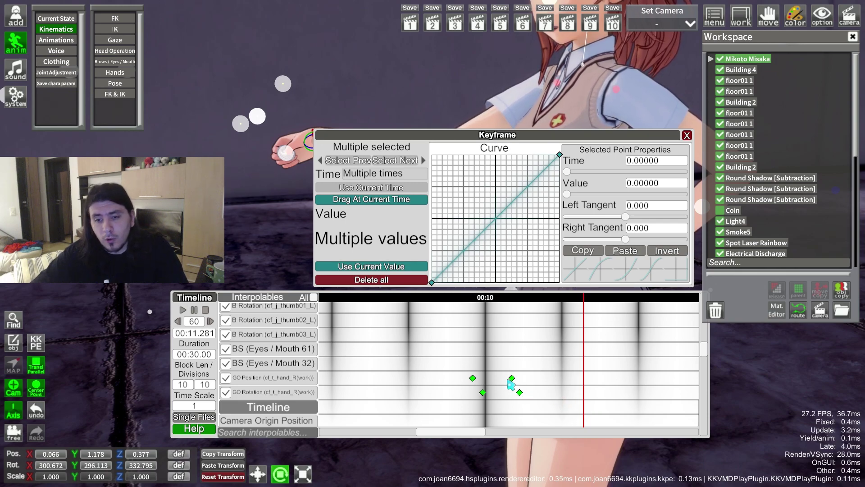
{"action": "left_click_drag", "start_coordinate": [508, 381], "coordinate": [507, 382]}
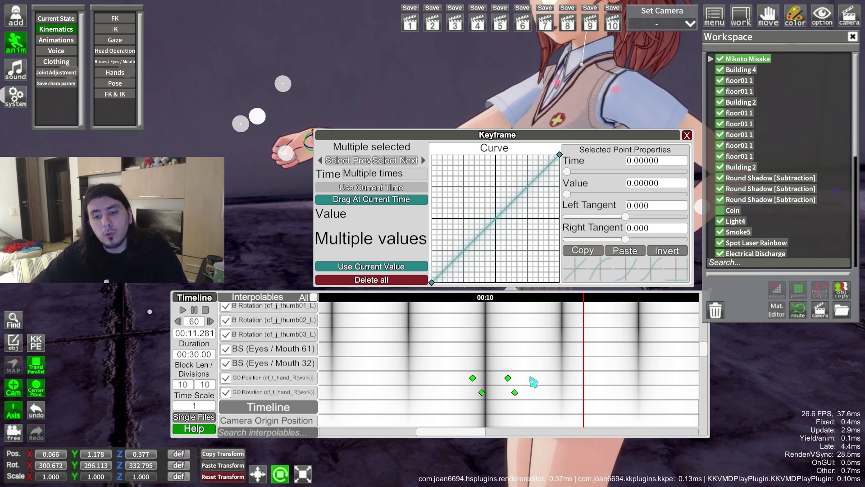
{"action": "mouse_move", "coordinate": [510, 381]}
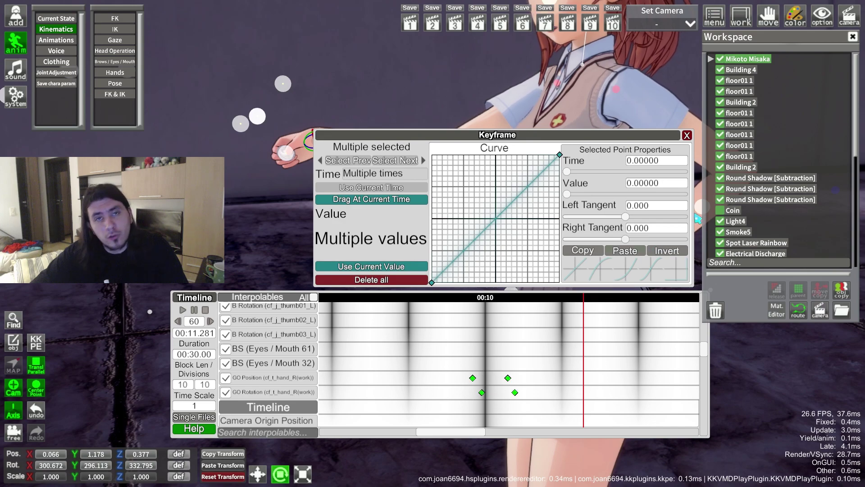
{"action": "left_click", "coordinate": [687, 135]}
Step: Play the compressed hand motion twice from 00:09.788, pausing after the last keyframe each time
{"action": "left_click", "coordinate": [470, 297]}
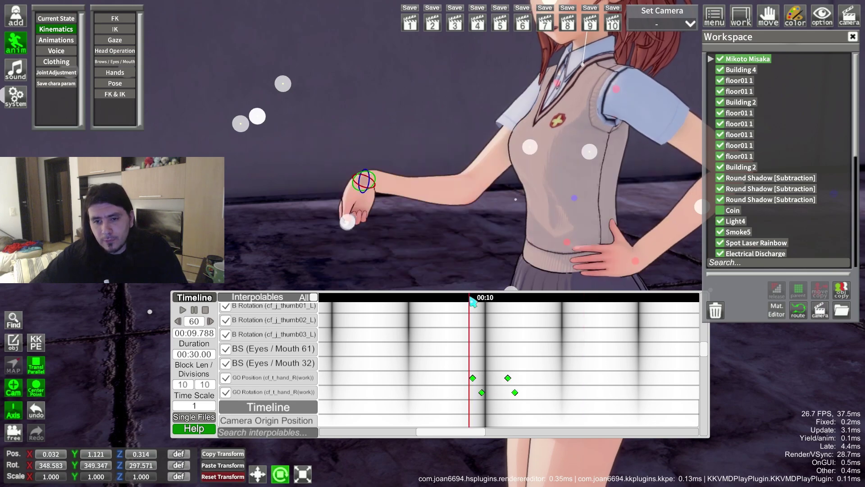
{"action": "left_click", "coordinate": [182, 310]}
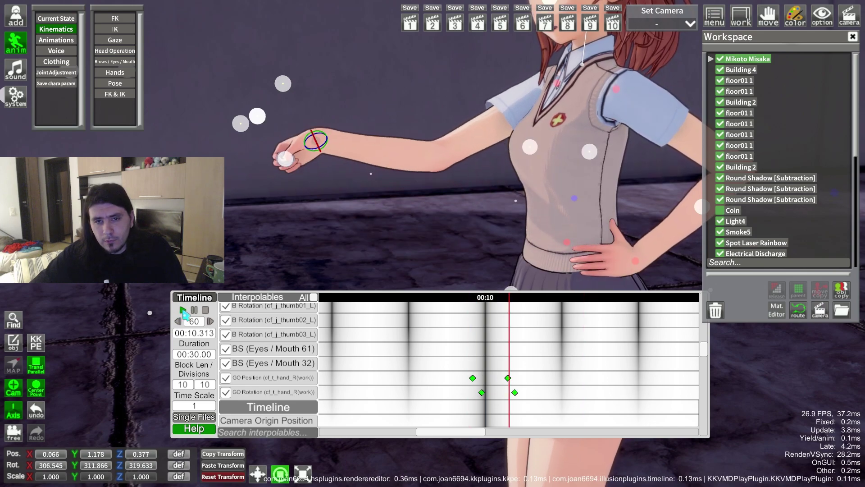
{"action": "left_click", "coordinate": [195, 310]}
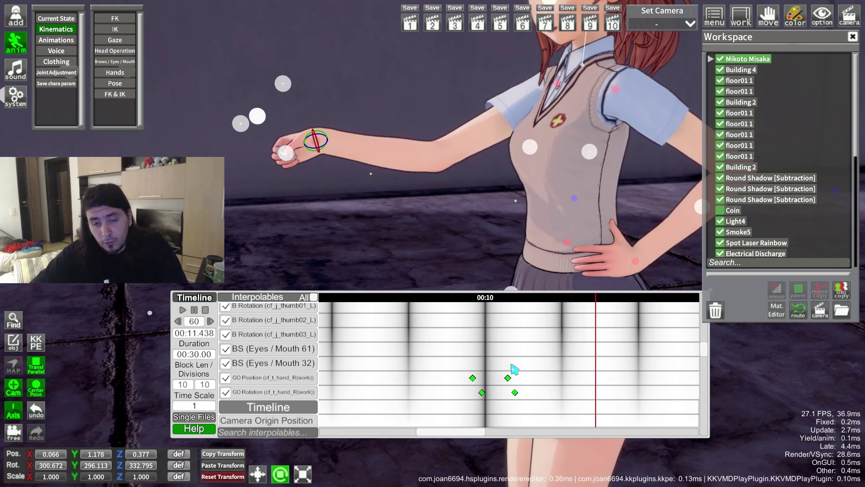
{"action": "left_click", "coordinate": [470, 299]}
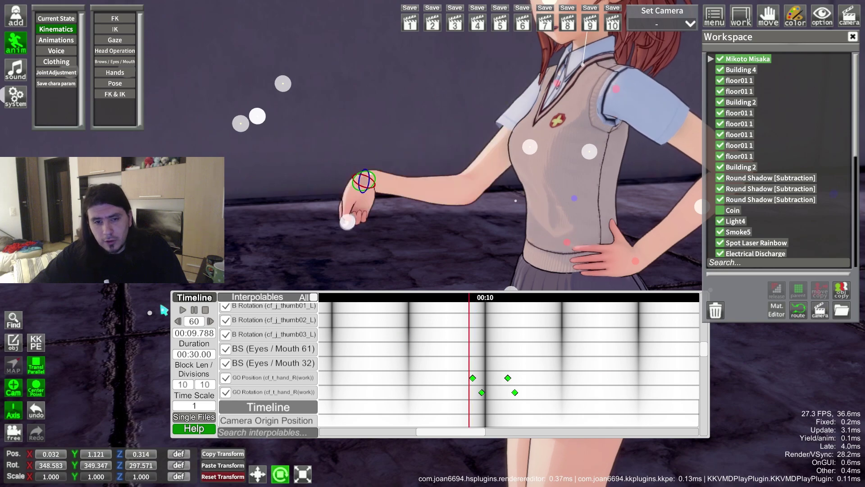
{"action": "left_click", "coordinate": [182, 310]}
{"action": "left_click", "coordinate": [195, 310]}
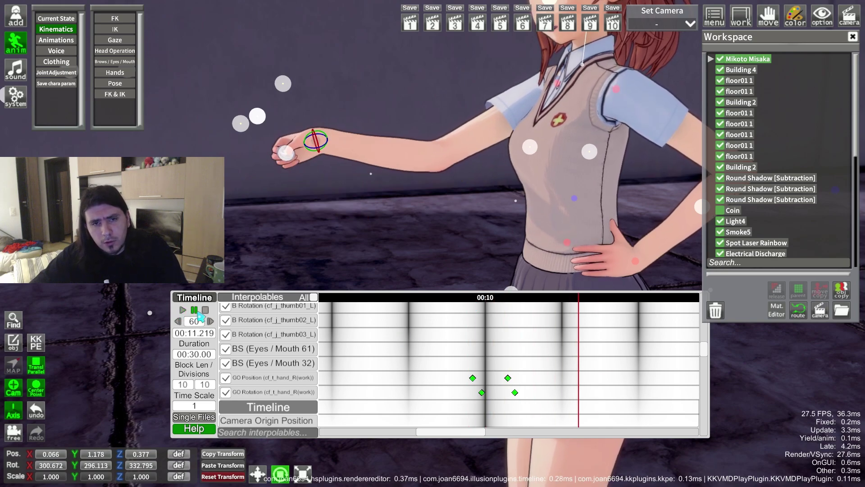
Step: Move the right hand's last GO Rotation keyframe earlier to 00:10.1973 and play the motion from 00:09.565
{"action": "left_click", "coordinate": [515, 393]}
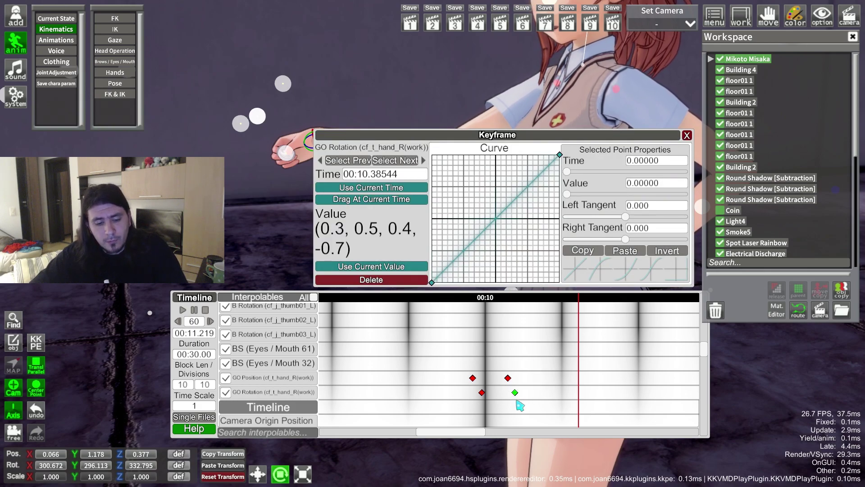
{"action": "left_click_drag", "start_coordinate": [515, 393], "coordinate": [500, 393]}
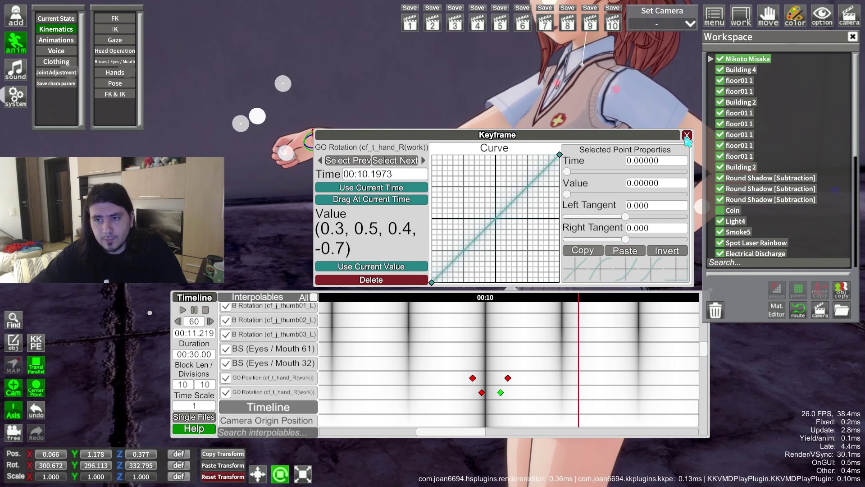
{"action": "left_click", "coordinate": [686, 136]}
{"action": "left_click", "coordinate": [452, 301]}
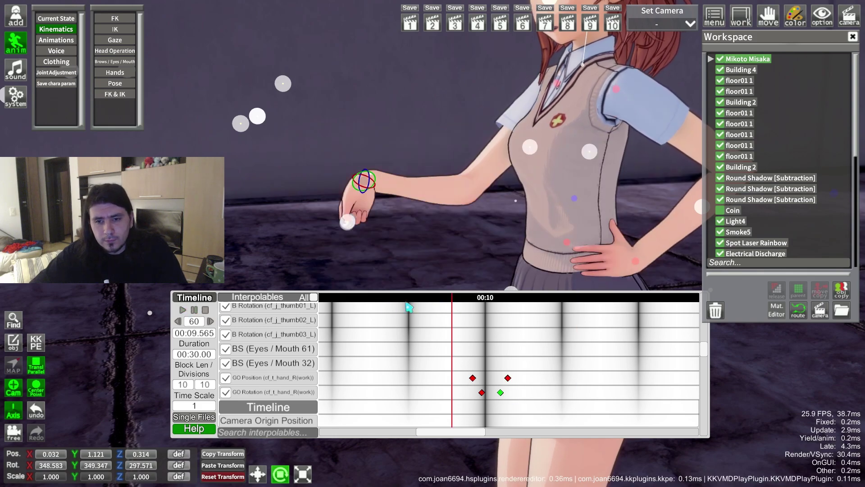
{"action": "left_click", "coordinate": [183, 310]}
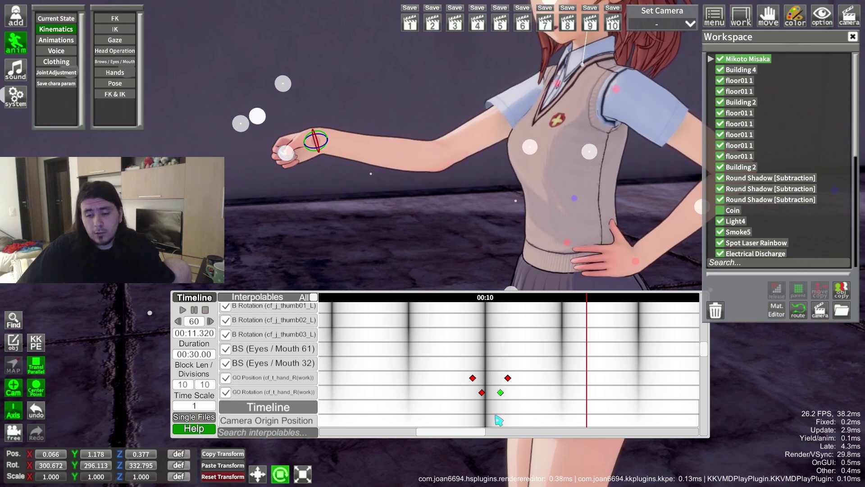
Step: Select the last GO Position and GO Rotation keyframes of the right hand together and move both about half a second later
{"action": "left_click_drag", "start_coordinate": [492, 418], "coordinate": [553, 341]}
{"action": "left_click_drag", "start_coordinate": [504, 397], "coordinate": [546, 395]}
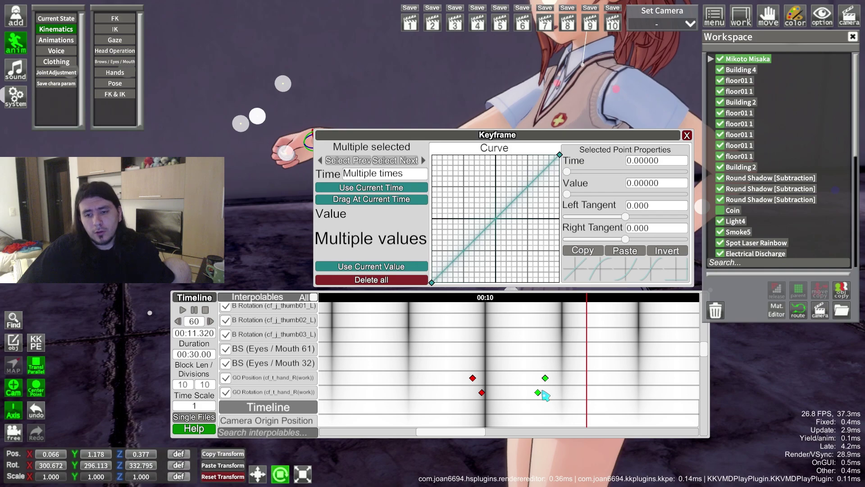
Step: Close the keyframe editor and play the right hand's motion from just before 00:10
{"action": "left_click", "coordinate": [687, 135]}
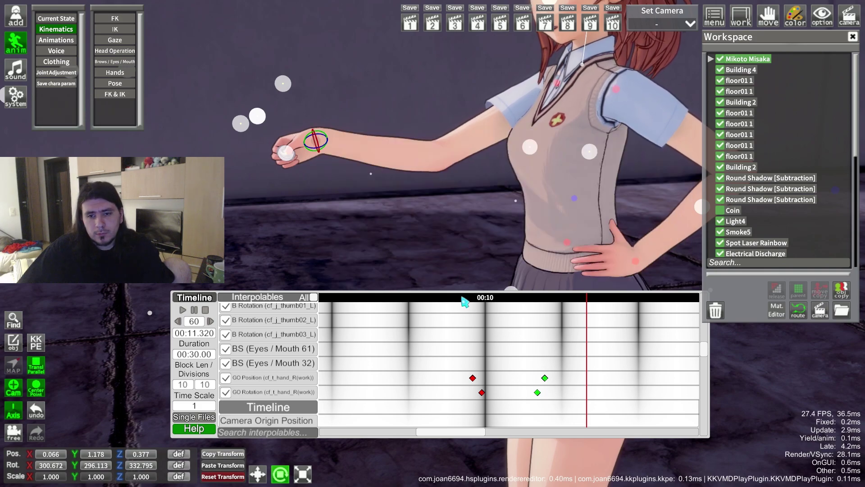
{"action": "left_click", "coordinate": [475, 298]}
{"action": "left_click", "coordinate": [182, 310]}
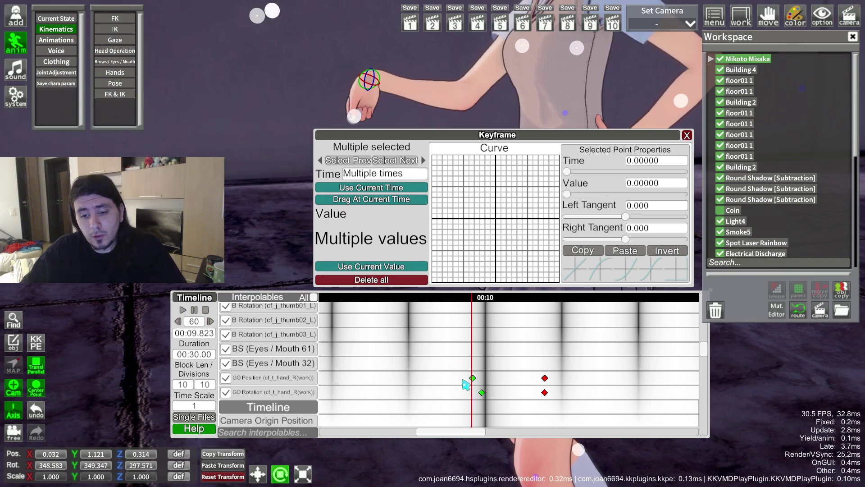
Step: Copy the right hand's first GO Position and GO Rotation keyframes and paste them at 00:11.364
{"action": "left_click_drag", "start_coordinate": [445, 364], "coordinate": [506, 428]}
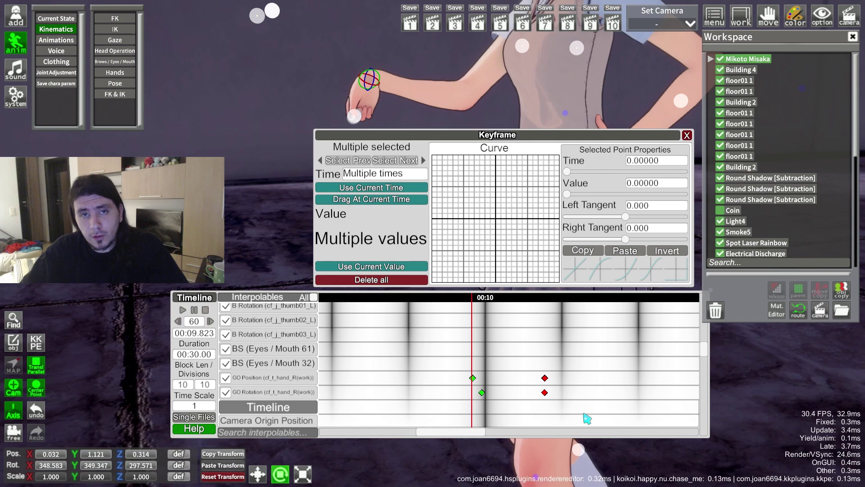
{"action": "left_click", "coordinate": [578, 298]}
{"action": "left_click_drag", "start_coordinate": [581, 302], "coordinate": [591, 303]}
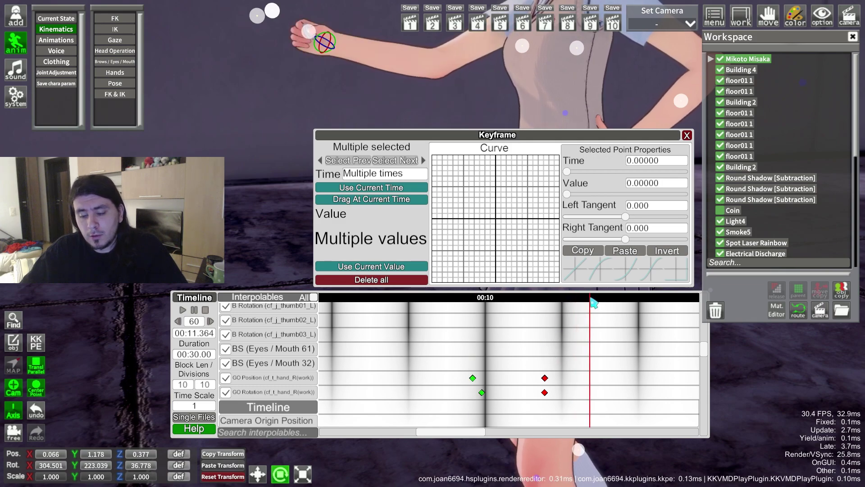
{"action": "key", "text": "ctrl+v"}
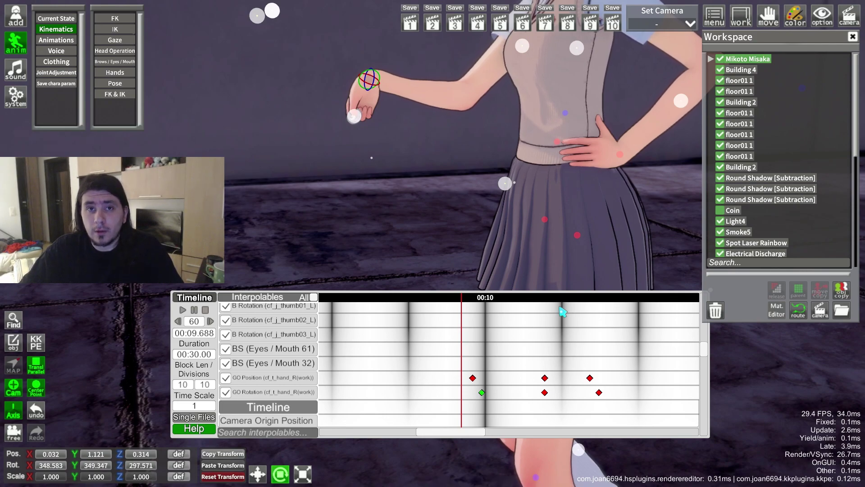
Step: Open the first GO Rotation keyframe of the right hand, play its linear motion, and return the playhead to 00:09.929
{"action": "mouse_move", "coordinate": [482, 394]}
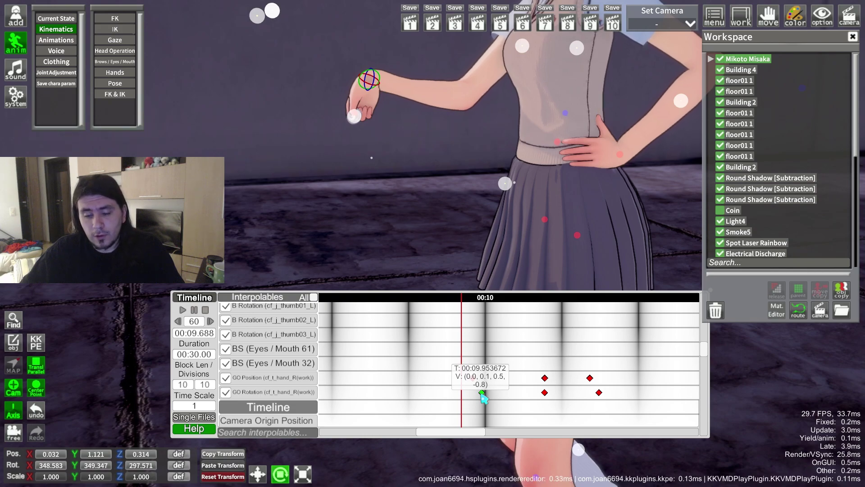
{"action": "left_click", "coordinate": [482, 393]}
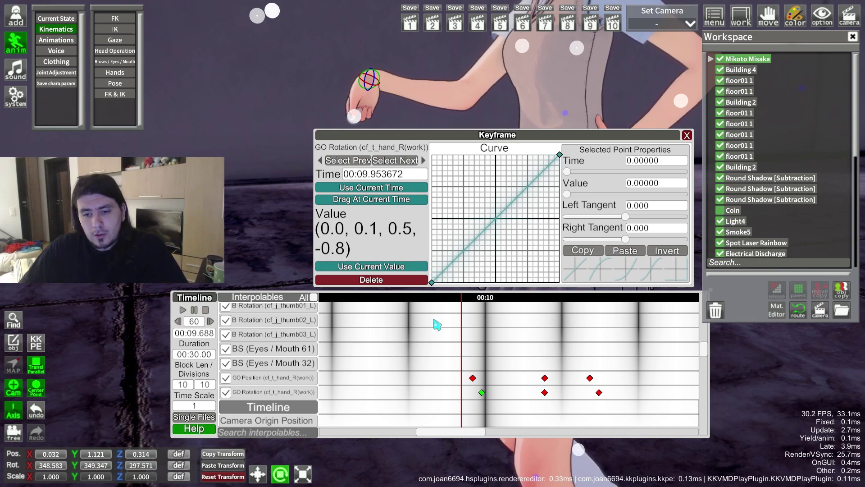
{"action": "left_click", "coordinate": [183, 310]}
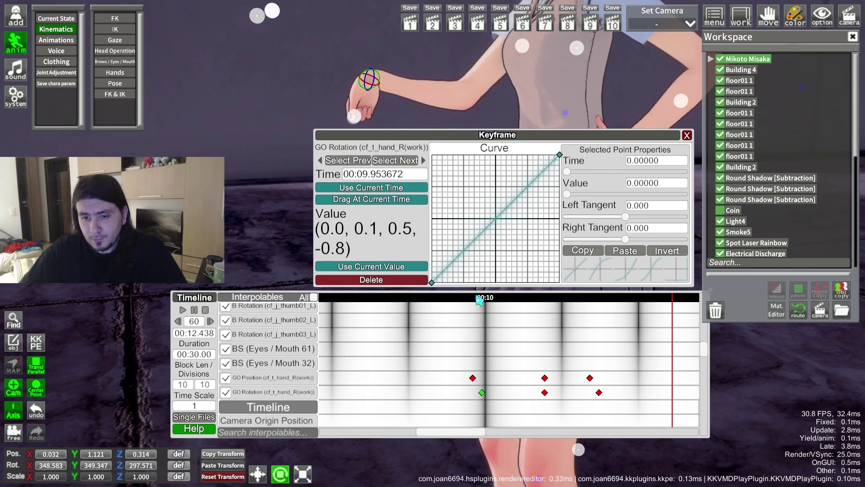
{"action": "left_click", "coordinate": [480, 297]}
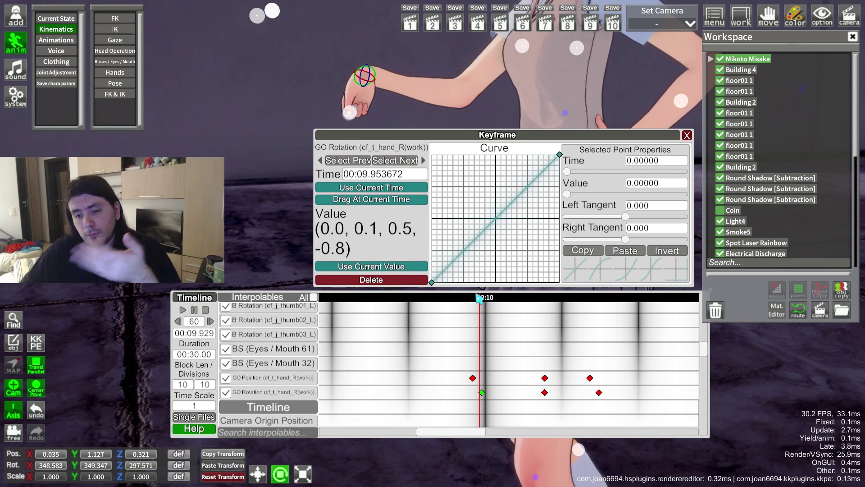
Step: Apply the slow-start curve preset to the first GO Rotation keyframe, then scrub and play the motion from 00:09.941
{"action": "left_click", "coordinate": [626, 269]}
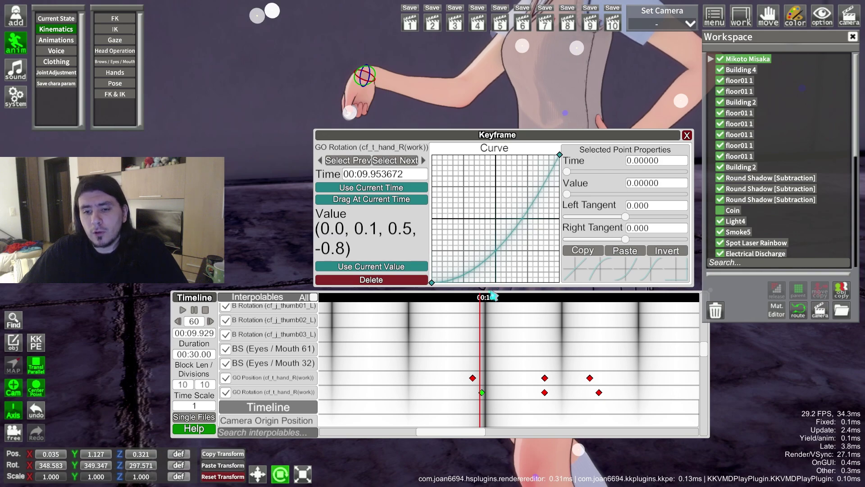
{"action": "left_click_drag", "start_coordinate": [483, 300], "coordinate": [531, 308]}
{"action": "mouse_move", "coordinate": [539, 308]}
{"action": "left_mouse_down"}
{"action": "mouse_move", "coordinate": [553, 307]}
{"action": "mouse_move", "coordinate": [481, 309]}
{"action": "left_mouse_up"}
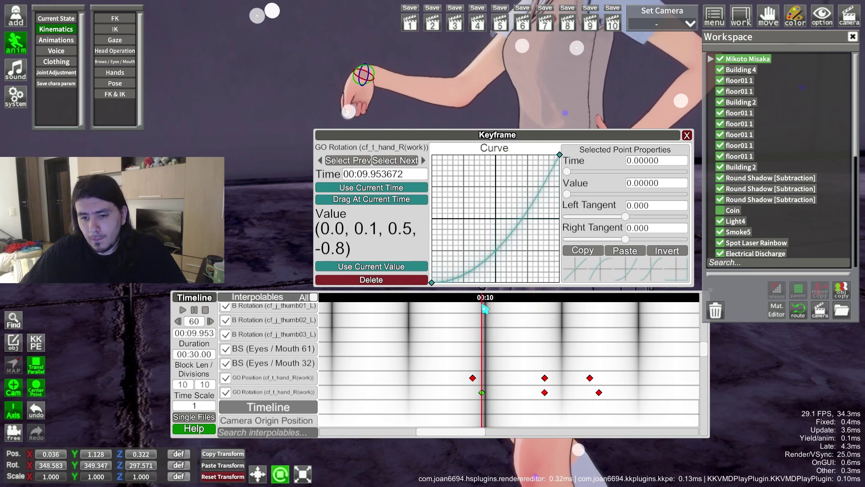
{"action": "left_click", "coordinate": [183, 310]}
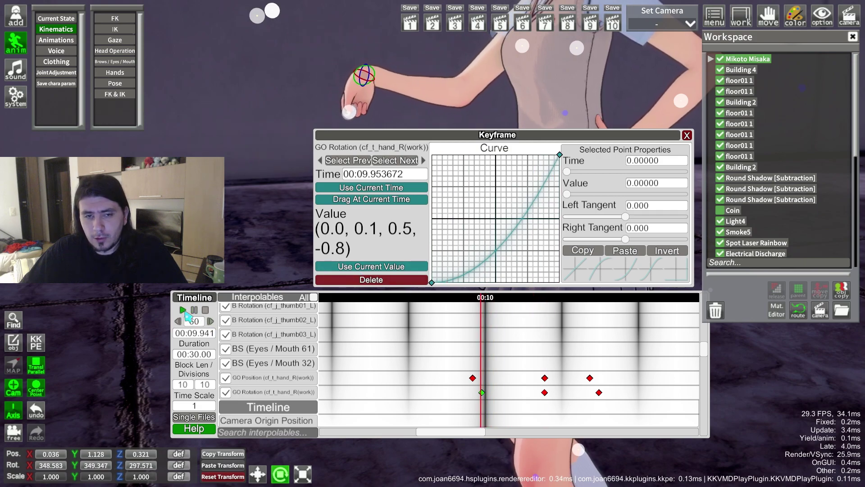
{"action": "left_click_drag", "start_coordinate": [506, 307], "coordinate": [483, 309]}
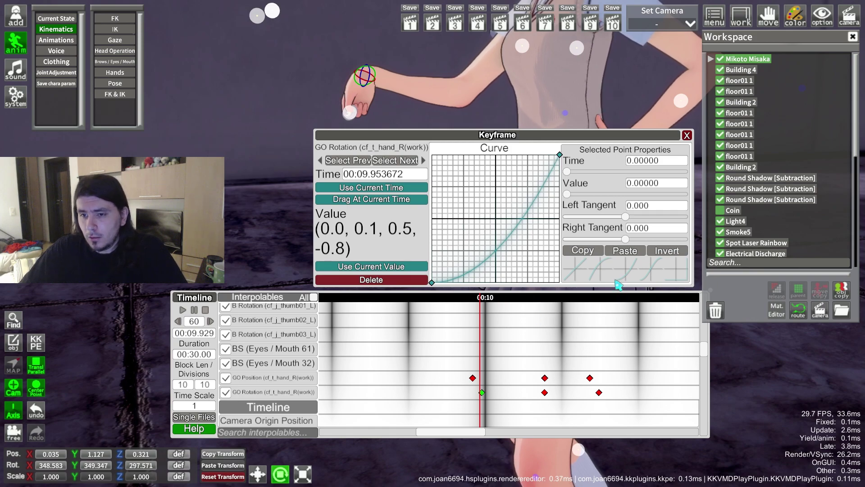
Step: Apply the fast-start, slow-end curve preset to the first GO Rotation keyframe and play the motion from 00:09.929
{"action": "left_click", "coordinate": [598, 271]}
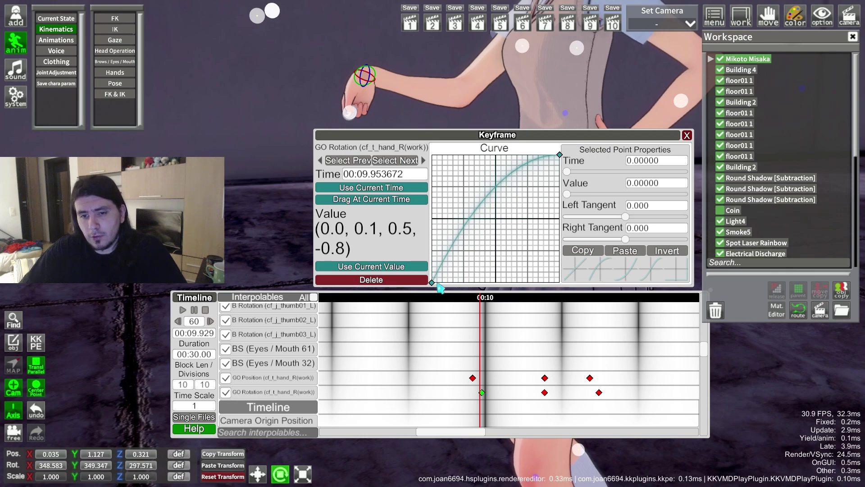
{"action": "mouse_move", "coordinate": [437, 287]}
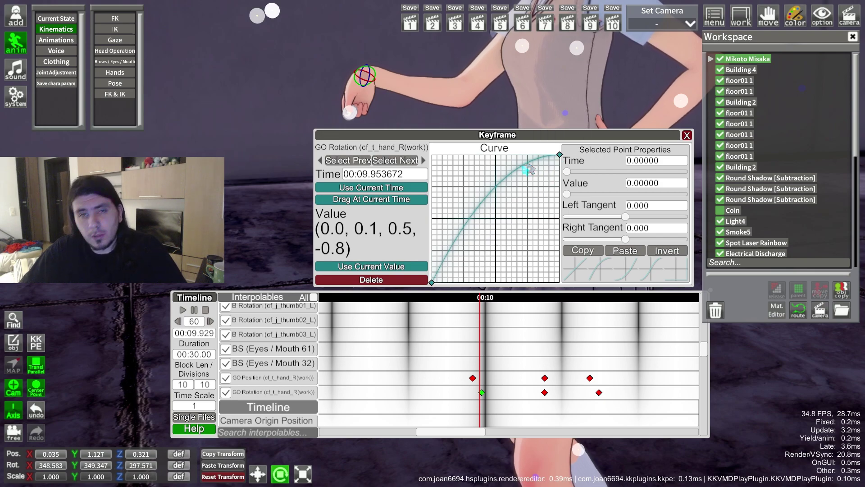
{"action": "mouse_move", "coordinate": [560, 157]}
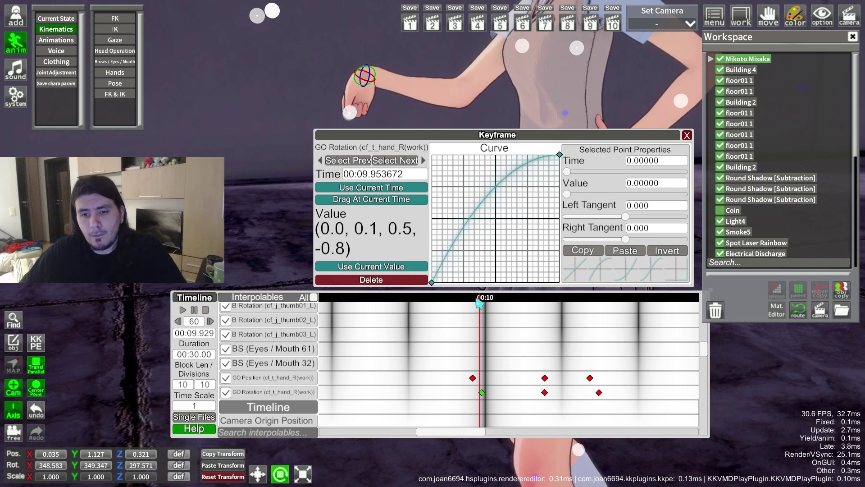
{"action": "left_click", "coordinate": [182, 310]}
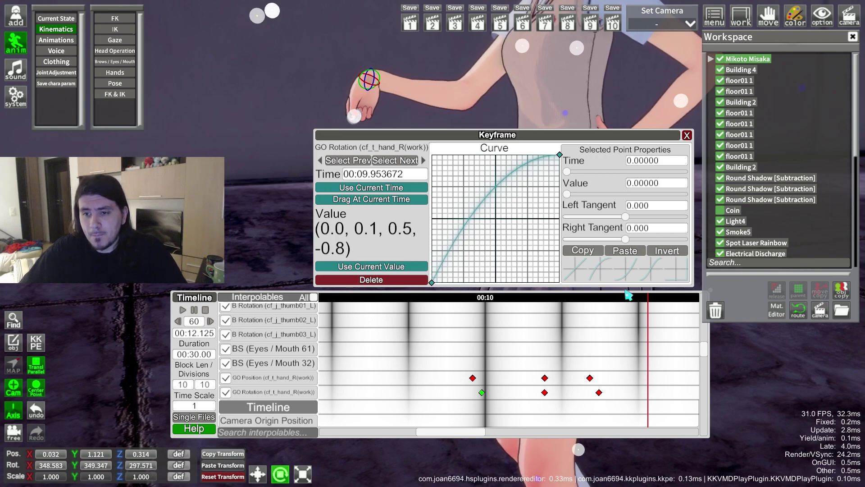
Step: Apply the S-shaped ease-in-out curve preset to the right hand's first and second GO Rotation keyframes
{"action": "left_click", "coordinate": [646, 272]}
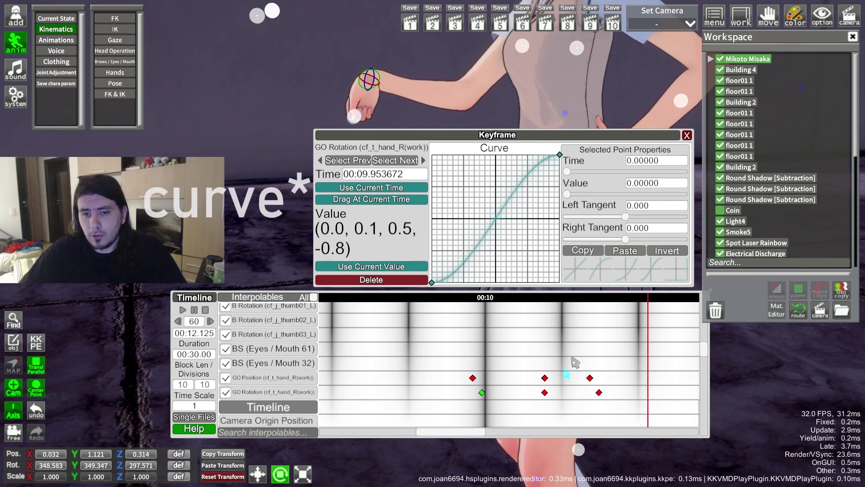
{"action": "left_click", "coordinate": [545, 393]}
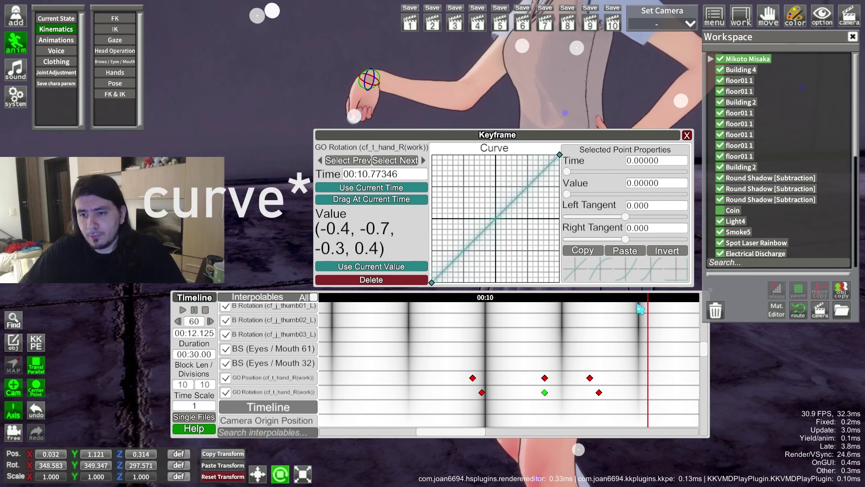
{"action": "left_click", "coordinate": [647, 275]}
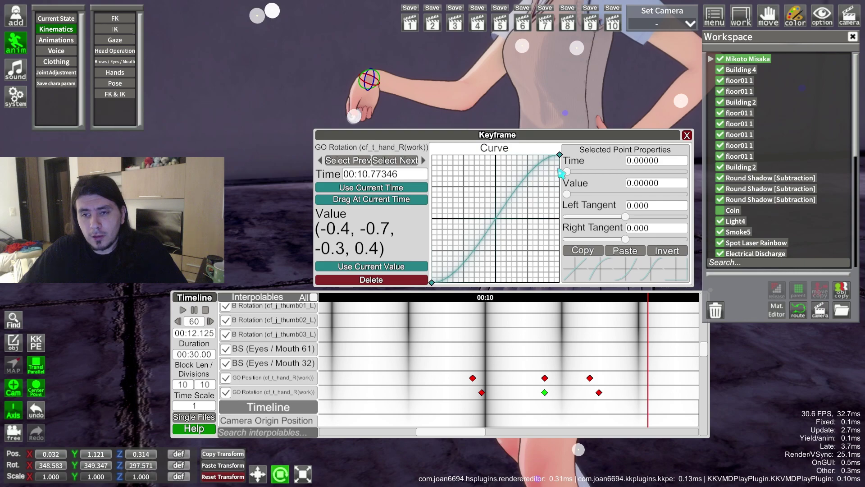
Step: Play the eased hand rotation from 00:09.706 and pause once it passes the last keyframe
{"action": "left_click", "coordinate": [483, 299]}
{"action": "left_click_drag", "start_coordinate": [486, 301], "coordinate": [467, 306]}
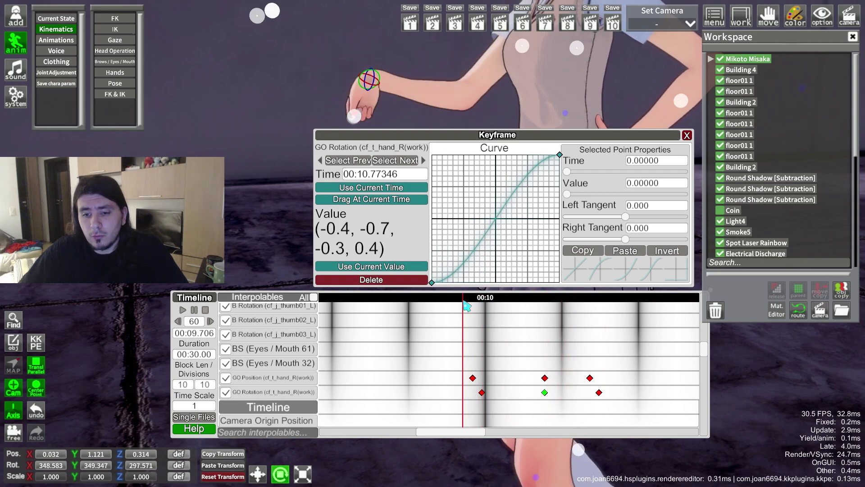
{"action": "left_click", "coordinate": [182, 310]}
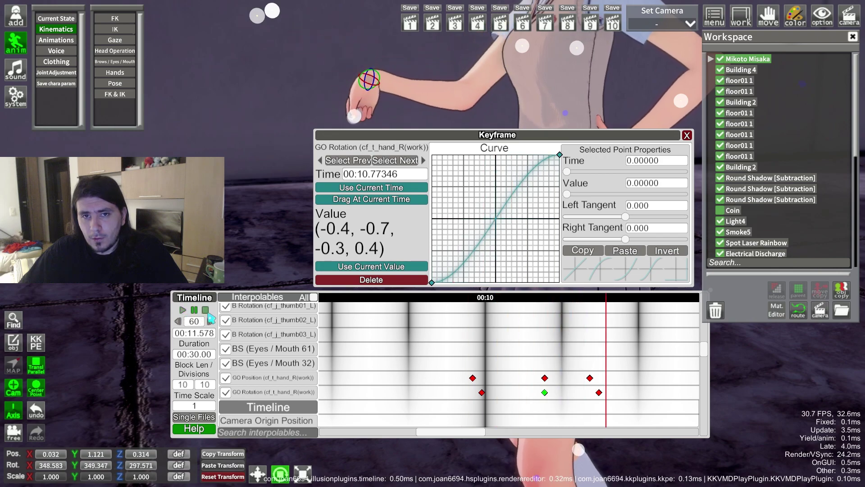
{"action": "left_click", "coordinate": [195, 311]}
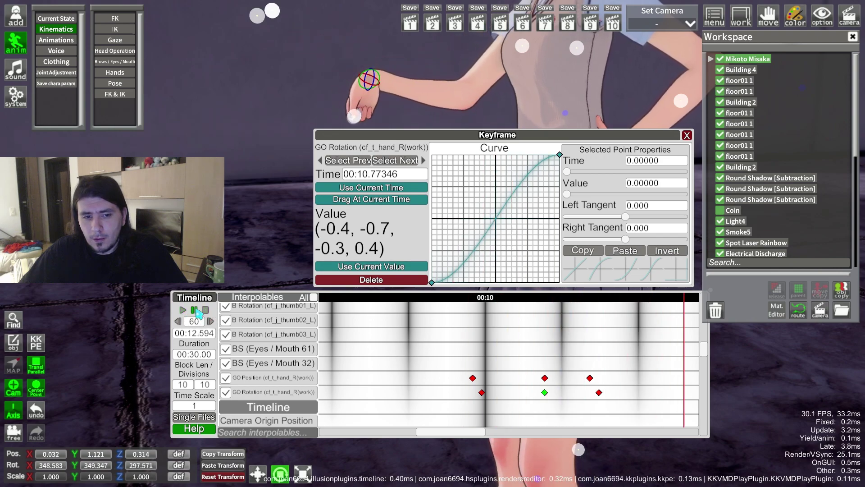
Step: Open the first GO Rotation keyframe, scrub from 00:10.000 to 00:10.770 to follow its curve, and open the second keyframe
{"action": "left_click", "coordinate": [519, 298]}
{"action": "left_click_drag", "start_coordinate": [547, 304], "coordinate": [486, 307]}
{"action": "left_click", "coordinate": [482, 392]}
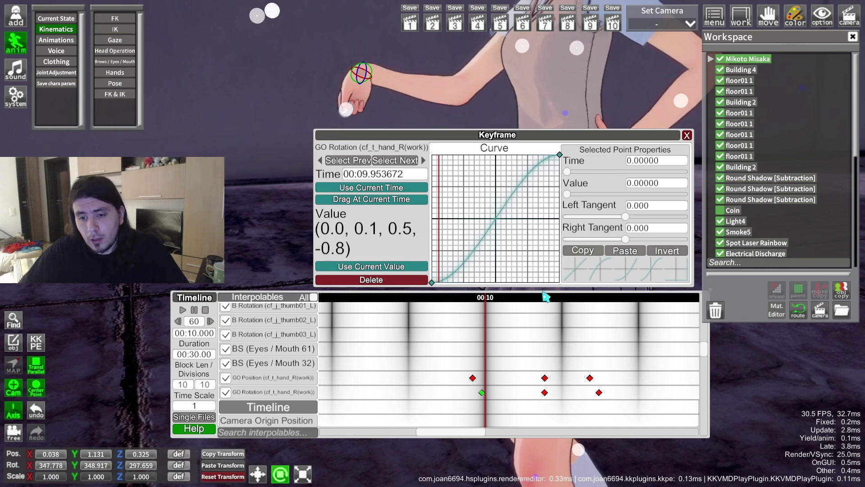
{"action": "left_click_drag", "start_coordinate": [494, 309], "coordinate": [545, 316]}
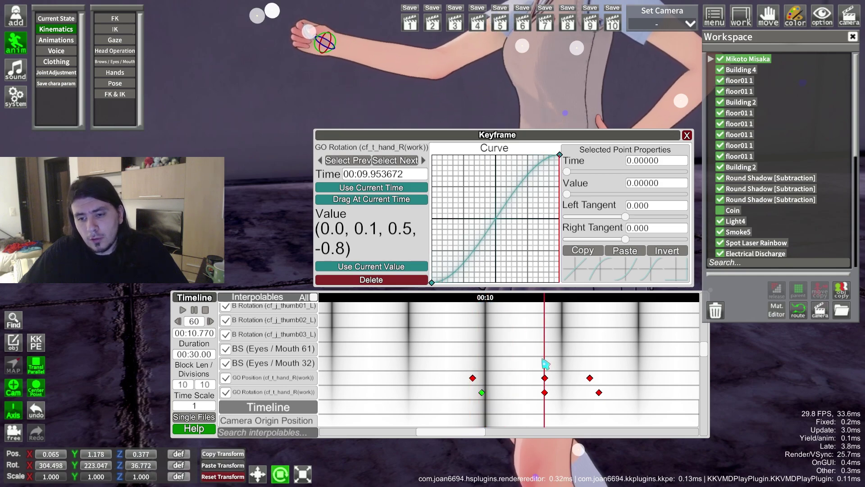
{"action": "left_click", "coordinate": [544, 392]}
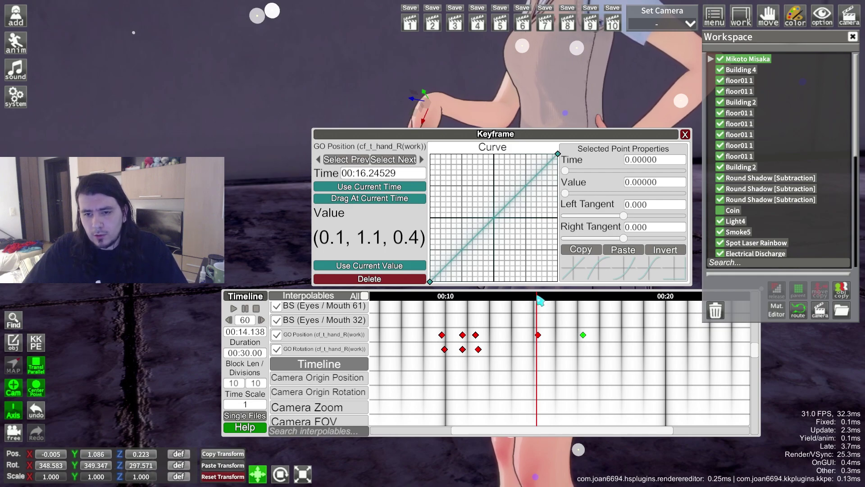
Step: Close the keyframe editor, play the right hand's linear position motion from 00:14.138, and pause it
{"action": "left_click", "coordinate": [686, 135]}
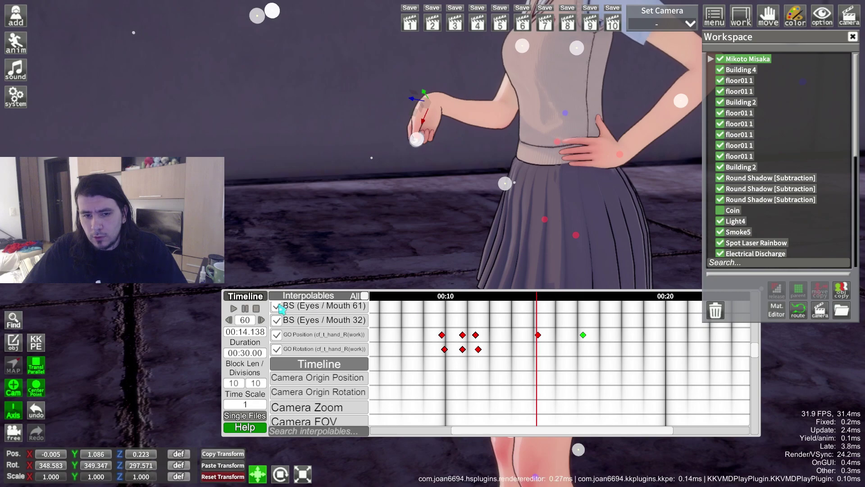
{"action": "left_click", "coordinate": [234, 309]}
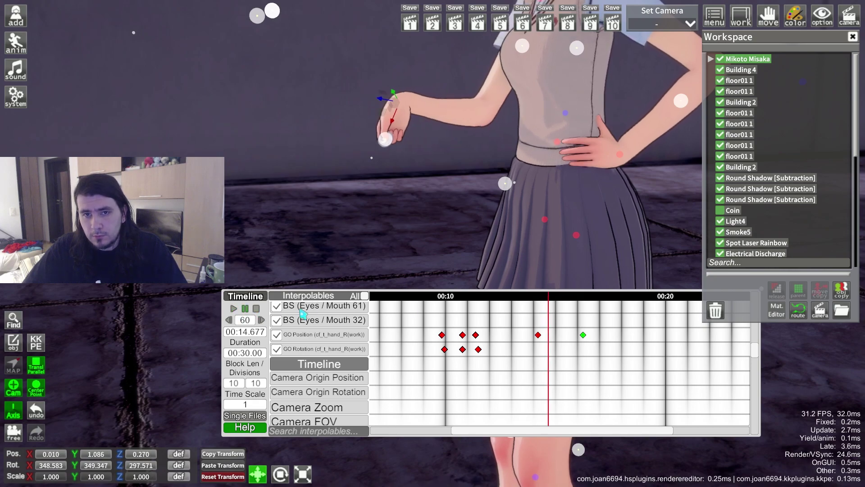
{"action": "left_click", "coordinate": [245, 309]}
Step: Add a GO Position keyframe for the right hand at 00:15.14024, between the last two, and replay the motion from about 00:14
{"action": "left_click", "coordinate": [568, 298]}
{"action": "left_click", "coordinate": [559, 298]}
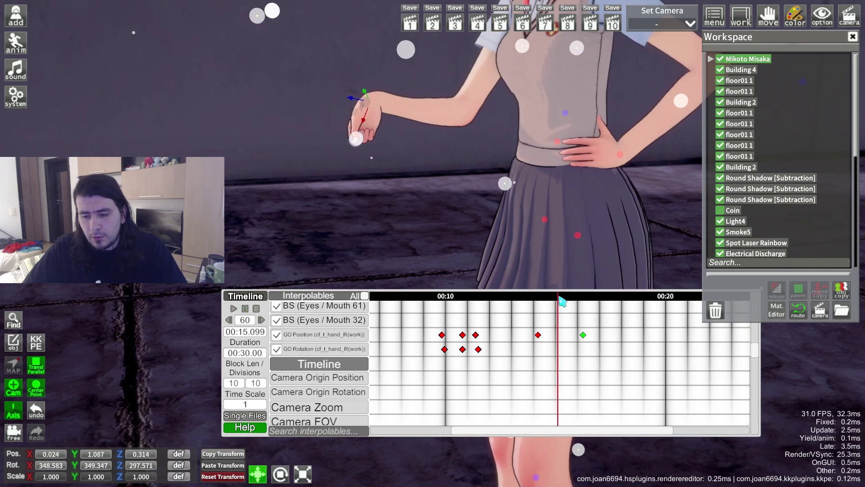
{"action": "left_click", "coordinate": [561, 335]}
{"action": "left_click", "coordinate": [533, 298]}
{"action": "left_click", "coordinate": [234, 309]}
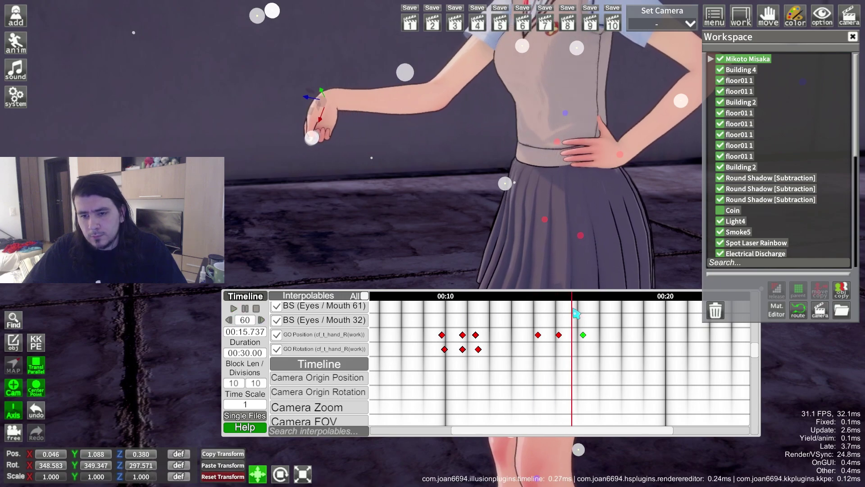
Step: Apply the slow-start curve preset to the right hand's GO Position keyframe at 00:14.2 and close its editor
{"action": "left_click", "coordinate": [538, 335]}
{"action": "left_click", "coordinate": [559, 335]}
{"action": "left_click", "coordinate": [538, 336]}
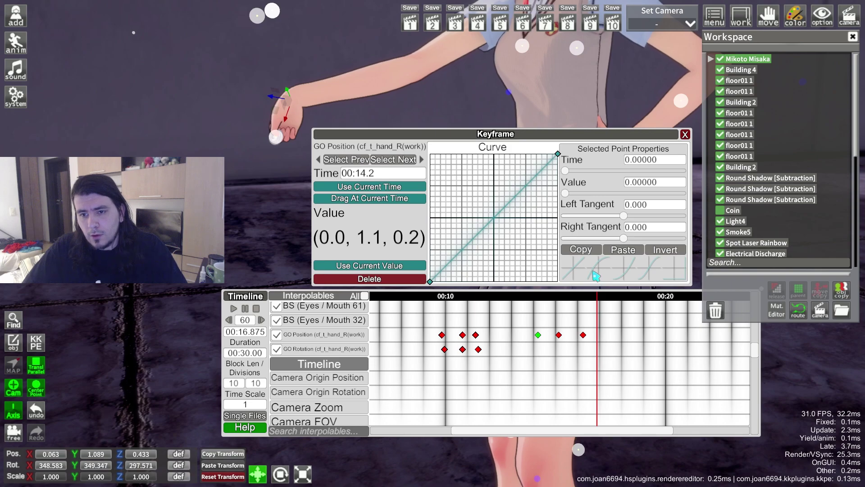
{"action": "left_click", "coordinate": [627, 273]}
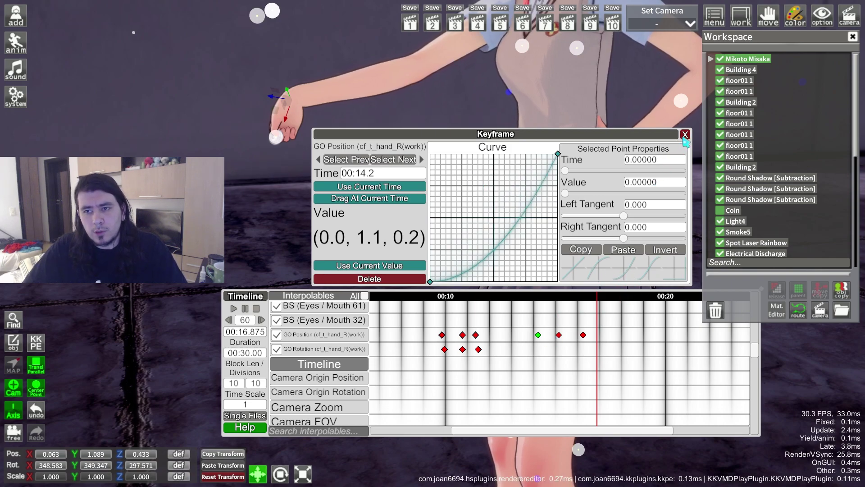
{"action": "left_click", "coordinate": [685, 135]}
Step: Apply the S-shaped ease-in-out curve preset to the GO Position keyframe at 00:15.14024 and play the motion from about 00:14
{"action": "double_click", "coordinate": [559, 335]}
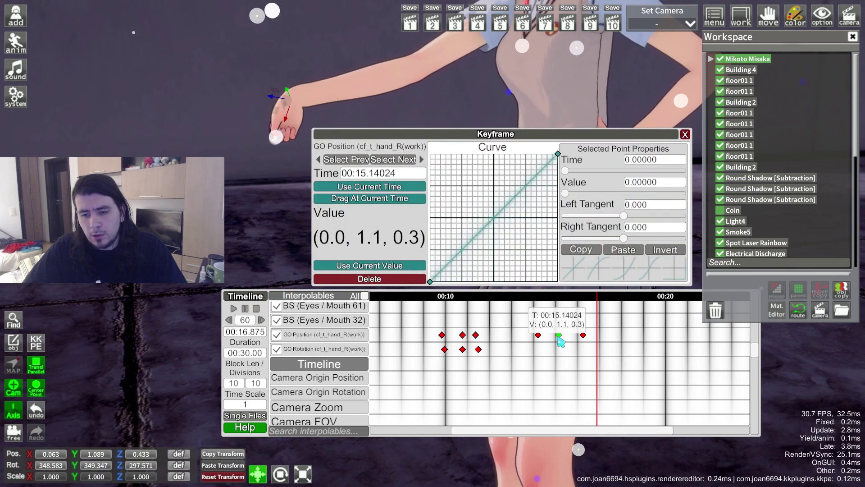
{"action": "left_click", "coordinate": [650, 274]}
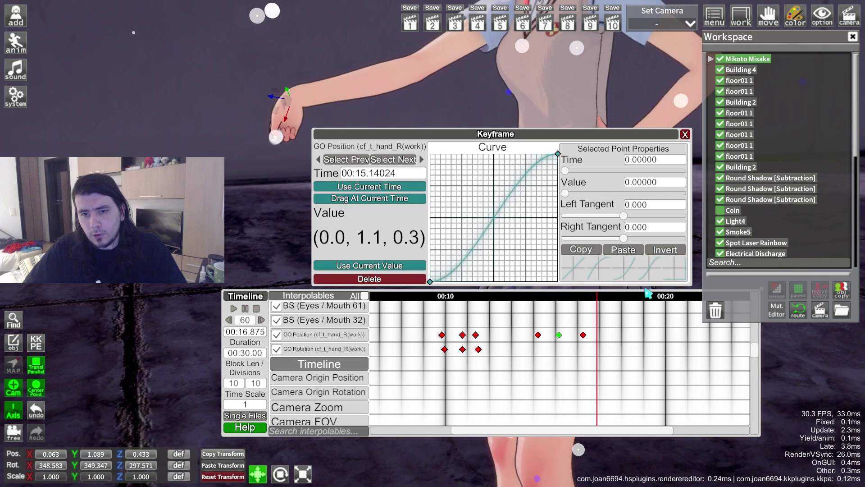
{"action": "left_click", "coordinate": [685, 135]}
{"action": "left_click", "coordinate": [535, 301]}
{"action": "left_click", "coordinate": [234, 309]}
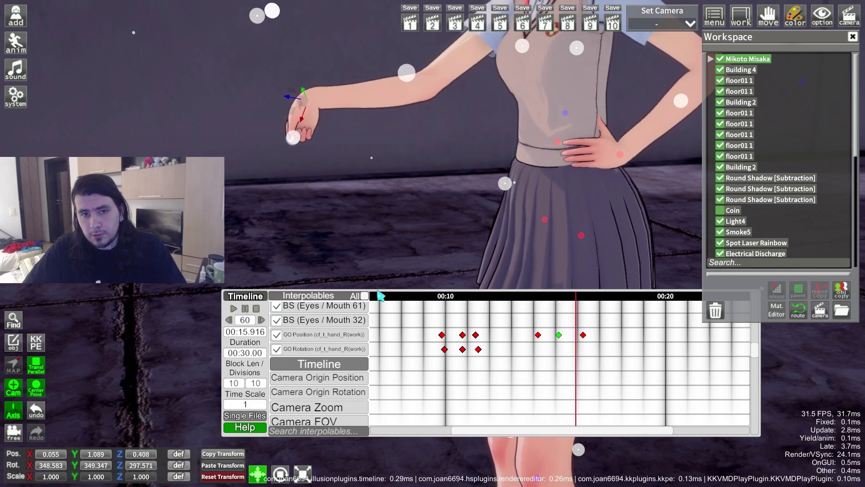
Step: Compare the curves of the right hand's GO Position keyframes at 00:14.2 and 00:15.14024, with the playhead at 00:14.158
{"action": "left_click", "coordinate": [559, 335]}
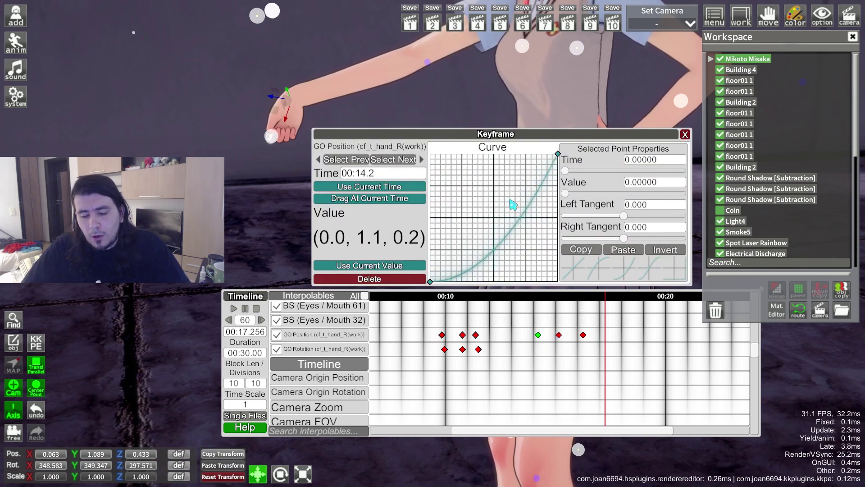
{"action": "left_click_drag", "start_coordinate": [617, 300], "coordinate": [541, 303]}
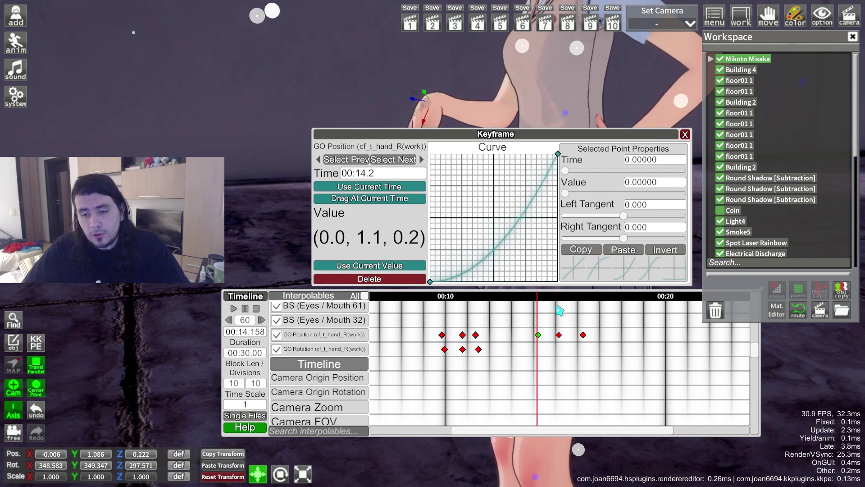
{"action": "left_click", "coordinate": [559, 334]}
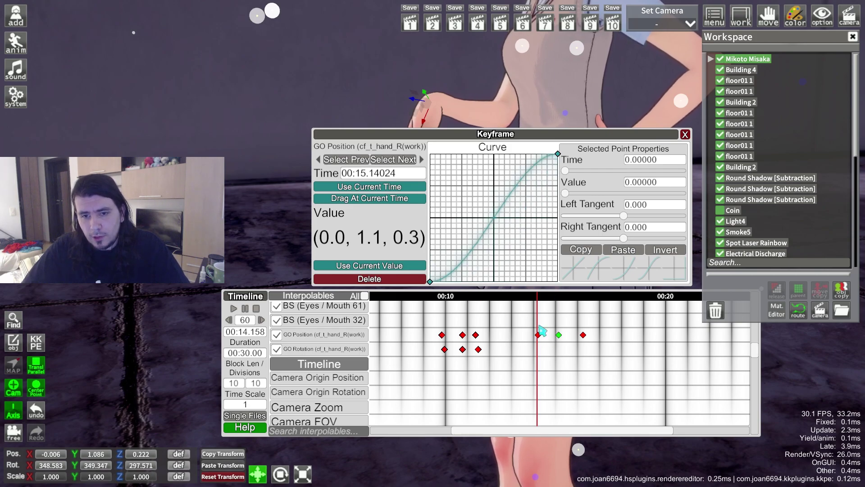
{"action": "left_click", "coordinate": [538, 335]}
{"action": "left_click", "coordinate": [559, 335]}
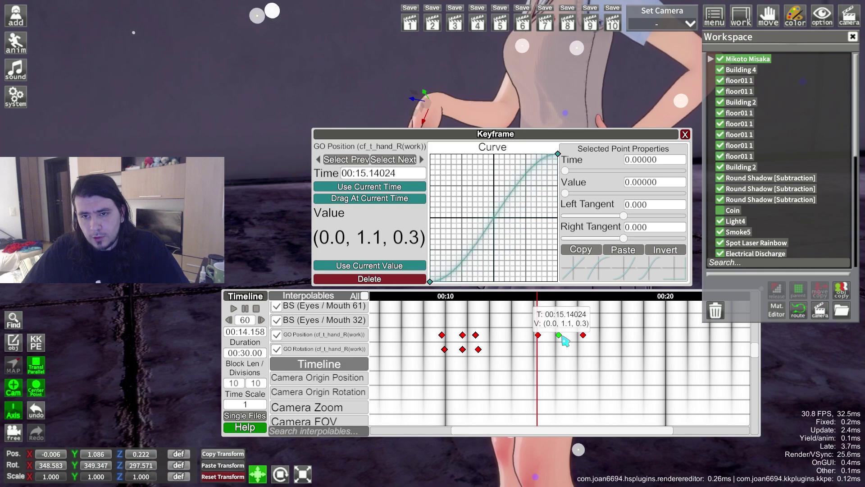
Step: Add two points to the 00:14.2 keyframe's curve and flatten its middle, placing them at about time 0.28 and 0.75, value 0.5
{"action": "left_click", "coordinate": [538, 335]}
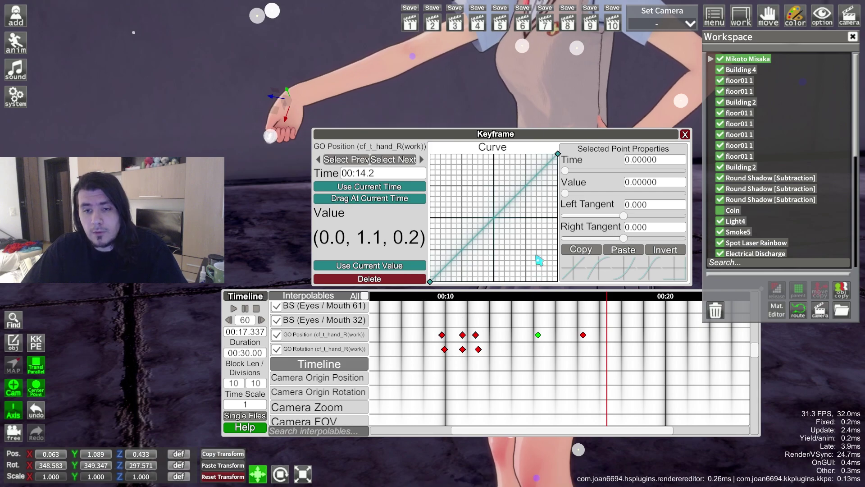
{"action": "double_click", "coordinate": [467, 236]}
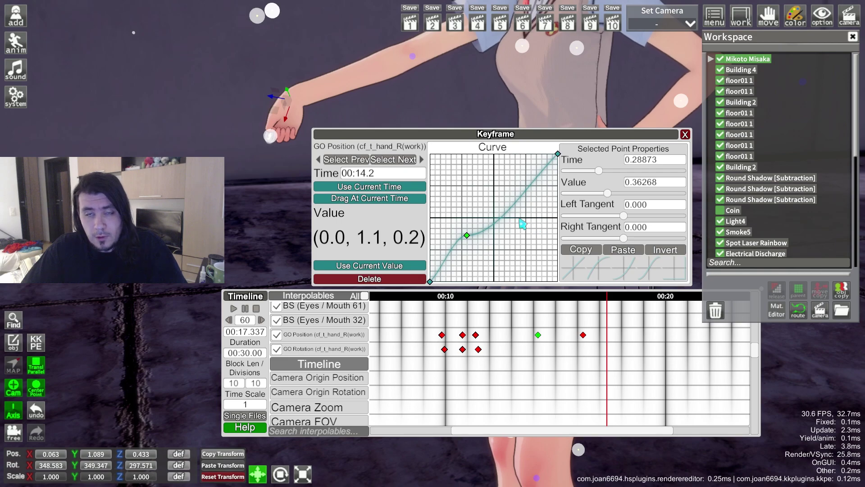
{"action": "double_click", "coordinate": [523, 224]}
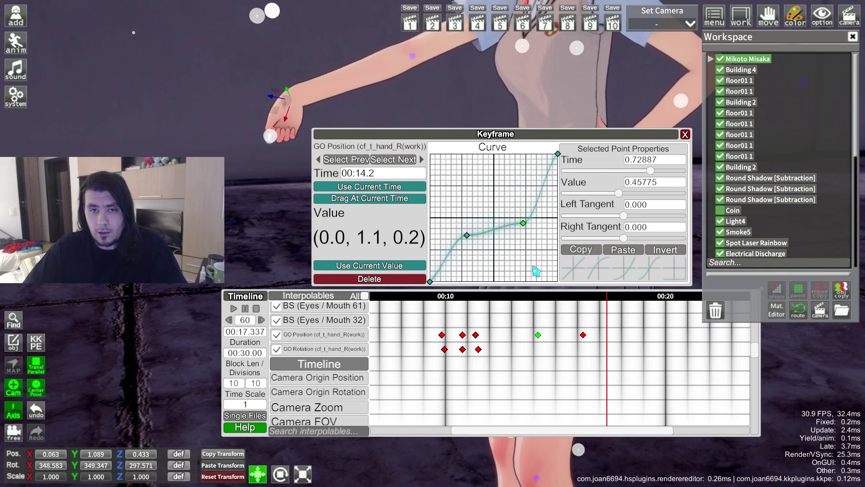
{"action": "left_click", "coordinate": [466, 236]}
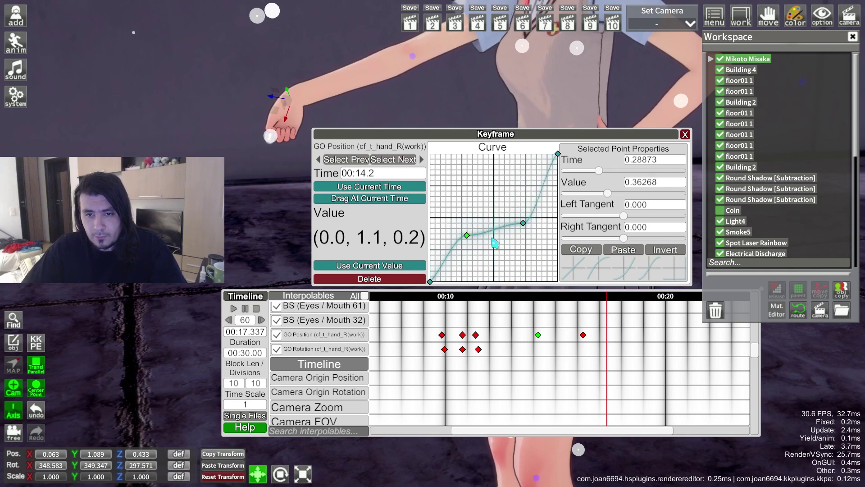
{"action": "left_click_drag", "start_coordinate": [472, 239], "coordinate": [467, 219]}
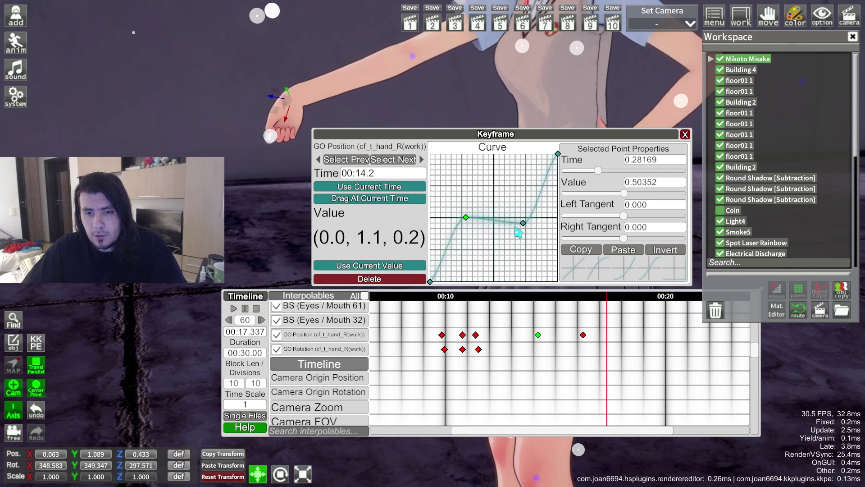
{"action": "left_click_drag", "start_coordinate": [523, 223], "coordinate": [530, 222]}
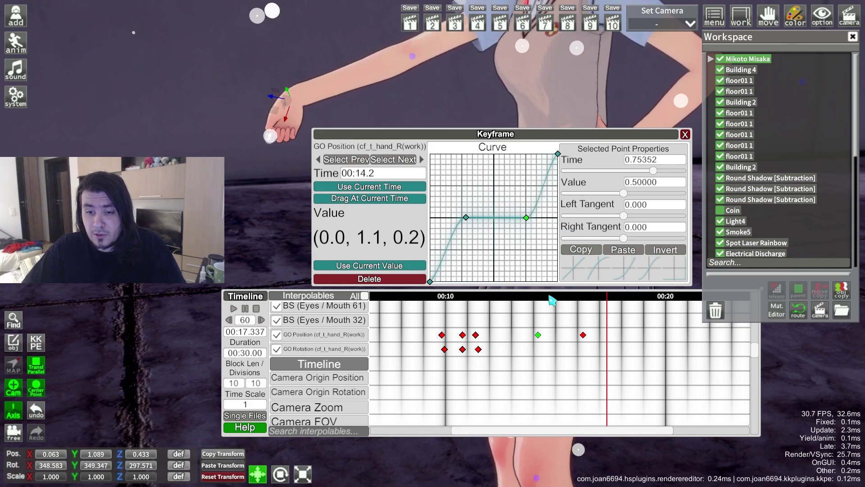
Step: Play the right hand's motion from about 00:14 with the flat-middled curve and pause it
{"action": "left_click", "coordinate": [533, 302]}
{"action": "left_click", "coordinate": [233, 309]}
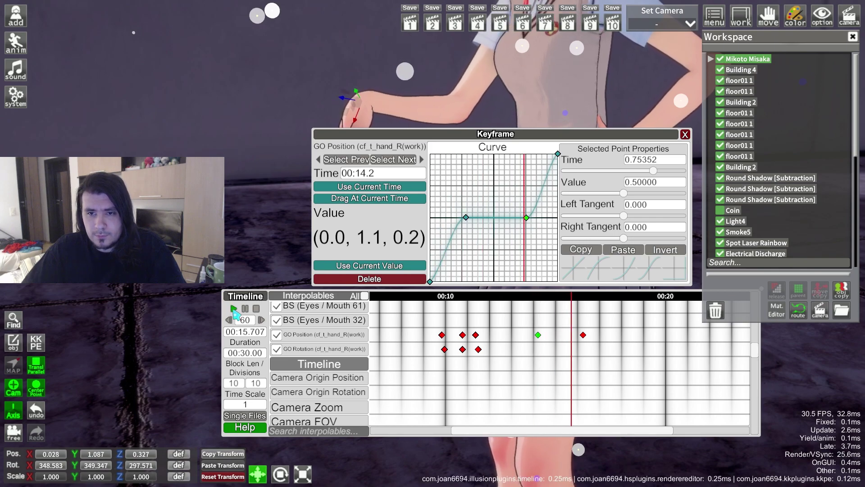
{"action": "left_click", "coordinate": [245, 309]}
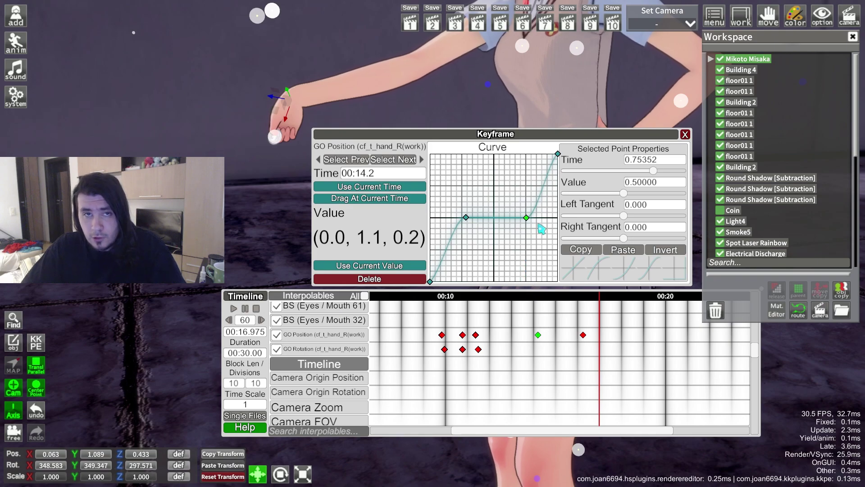
Step: Give the curve an abrupt mid-time jump, with its lower point at about time 0.49, value 0.29, and play from 00:13.994
{"action": "mouse_move", "coordinate": [528, 221]}
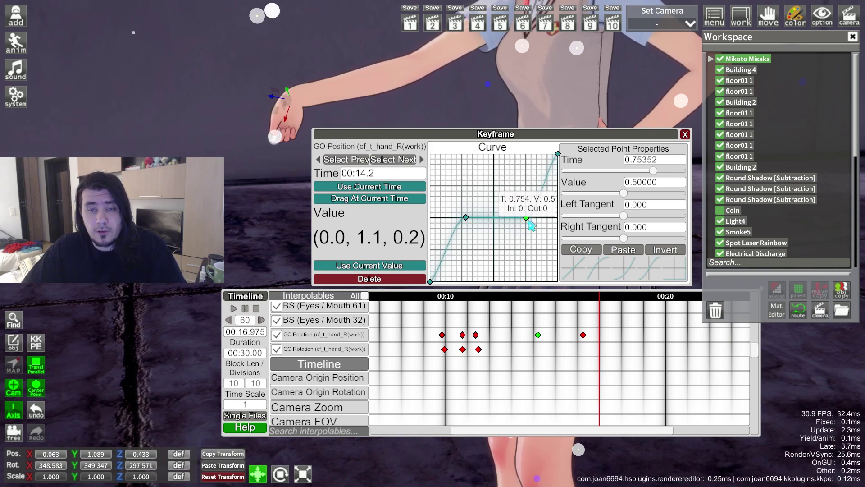
{"action": "left_click_drag", "start_coordinate": [531, 225], "coordinate": [499, 190]}
{"action": "left_click_drag", "start_coordinate": [466, 217], "coordinate": [494, 248]}
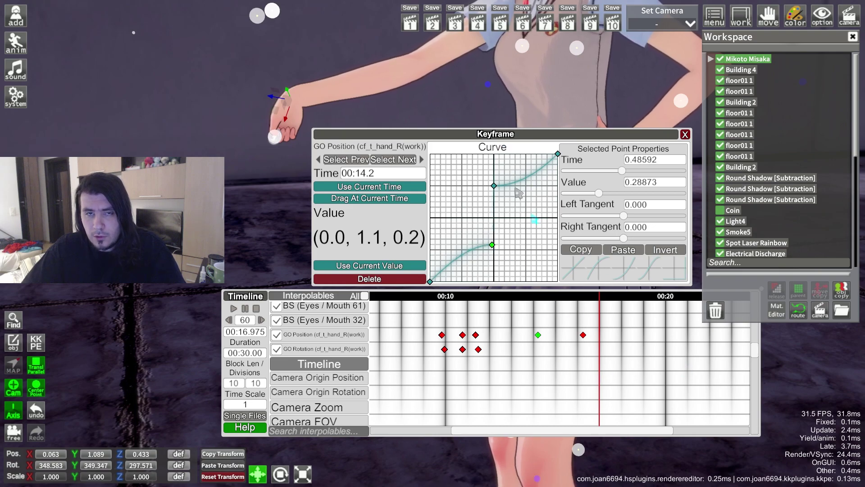
{"action": "left_click", "coordinate": [535, 298]}
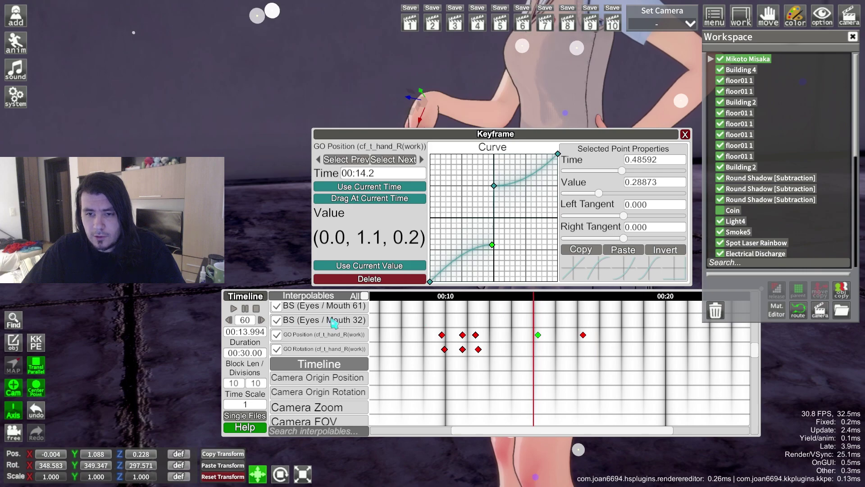
{"action": "left_click", "coordinate": [234, 310]}
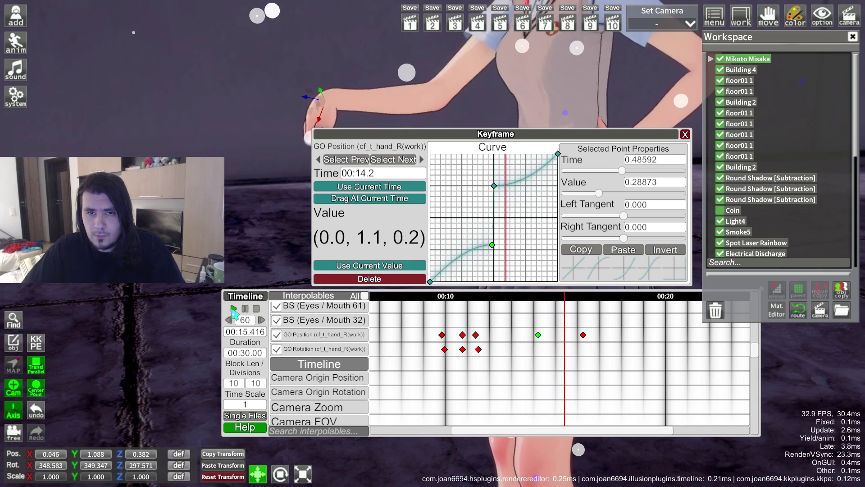
{"action": "left_click", "coordinate": [245, 309]}
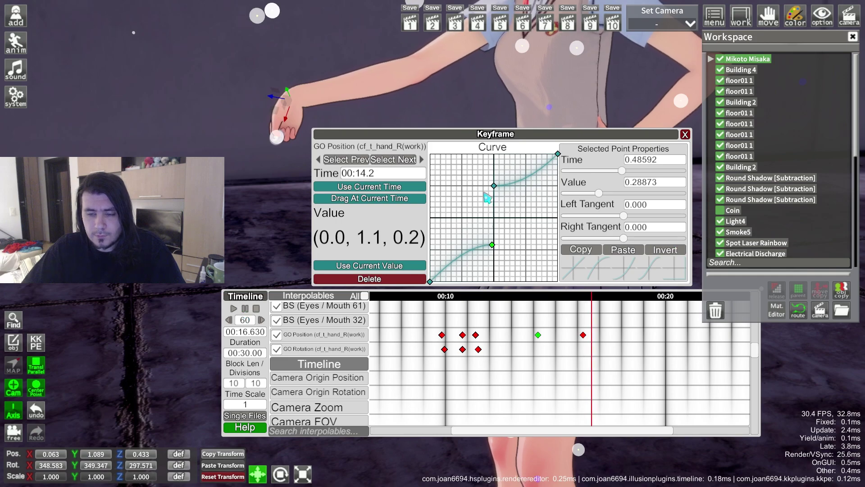
Step: Reshape the curve to rise, dip and rise again, with points at about time 0.32, value 0.56 and time 0.67, value 0.31
{"action": "mouse_move", "coordinate": [496, 247]}
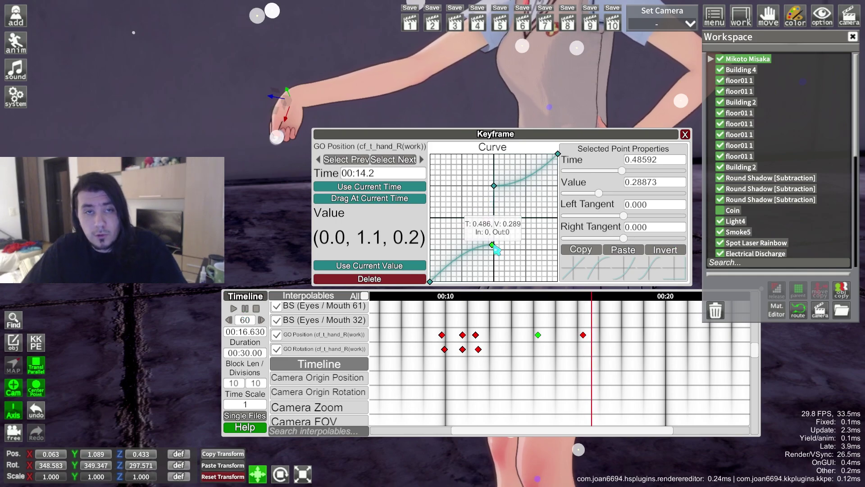
{"action": "left_click_drag", "start_coordinate": [494, 244], "coordinate": [468, 216]}
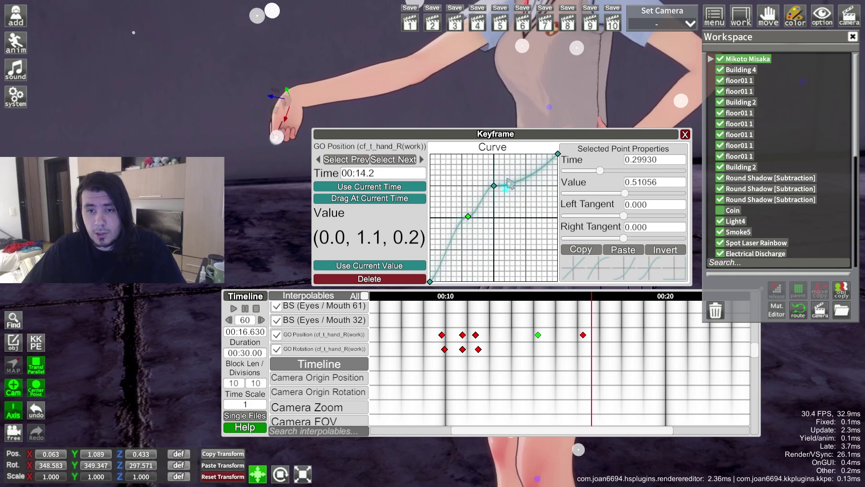
{"action": "left_click", "coordinate": [495, 186]}
{"action": "left_click_drag", "start_coordinate": [498, 191], "coordinate": [516, 243]}
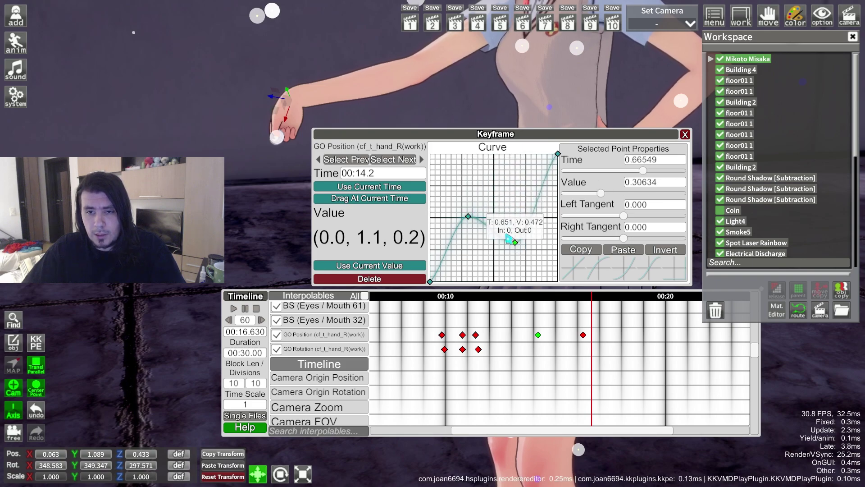
{"action": "left_click_drag", "start_coordinate": [469, 216], "coordinate": [470, 209]}
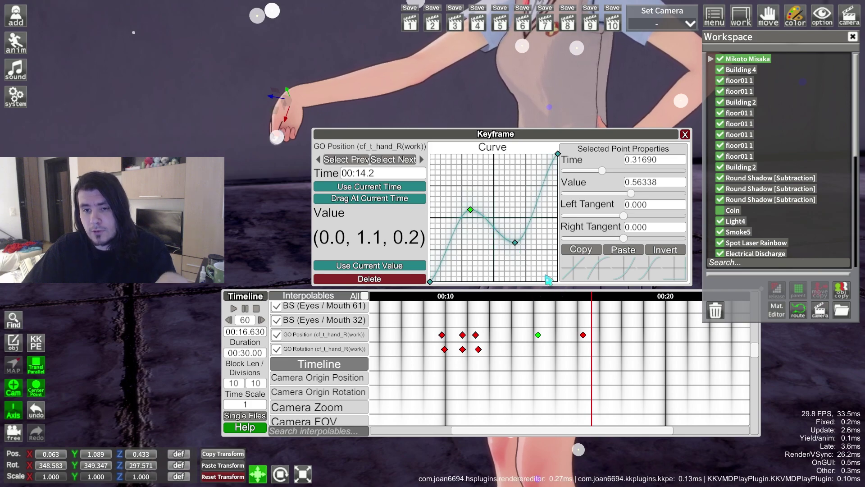
Step: Play the back-and-forth hand motion from 00:13.974 and apply the linear curve preset to the GO Position keyframe at 00:14.2
{"action": "left_click", "coordinate": [534, 298]}
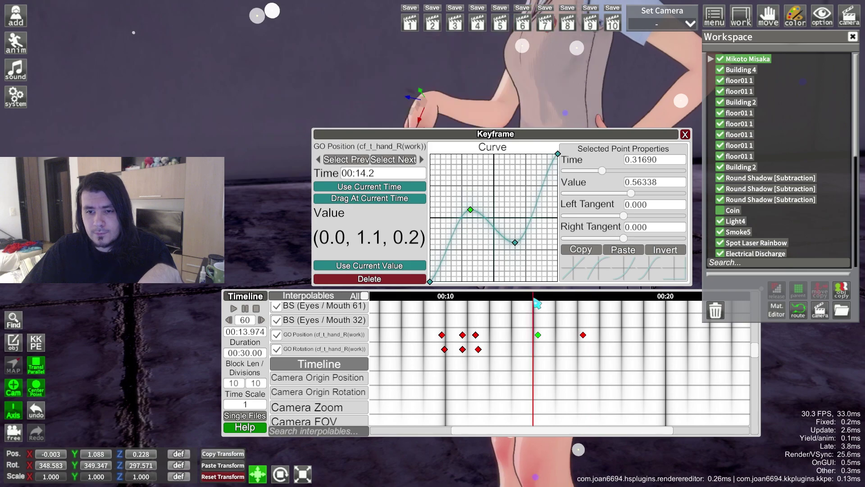
{"action": "left_click", "coordinate": [234, 309]}
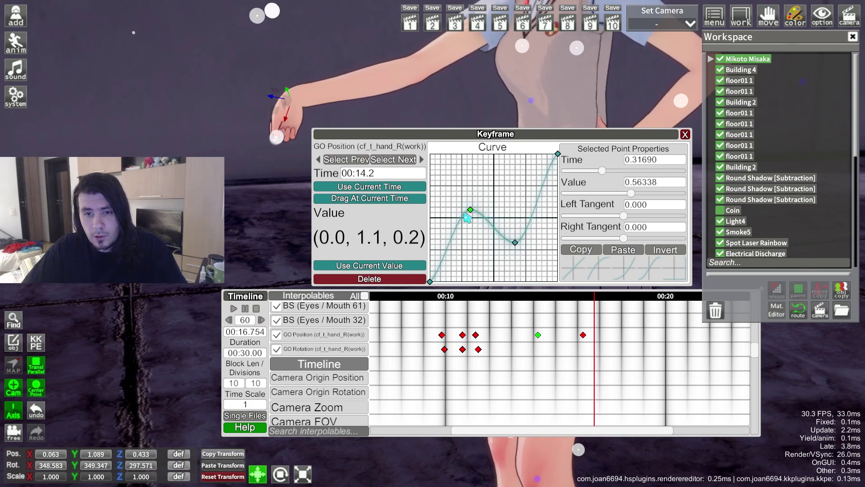
{"action": "left_click", "coordinate": [572, 270]}
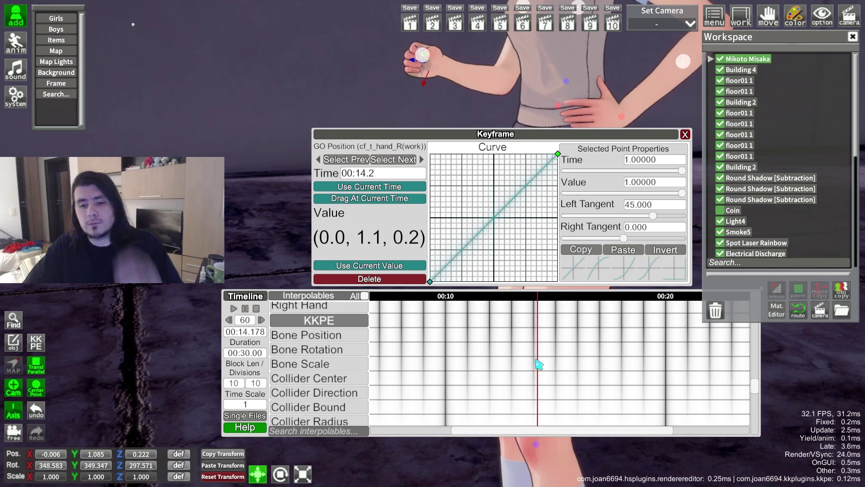
Step: Select Mikoto Misaka and open the KKPE advanced mode on the rotation of bone cf_s_hand_R
{"action": "left_click", "coordinate": [426, 58]}
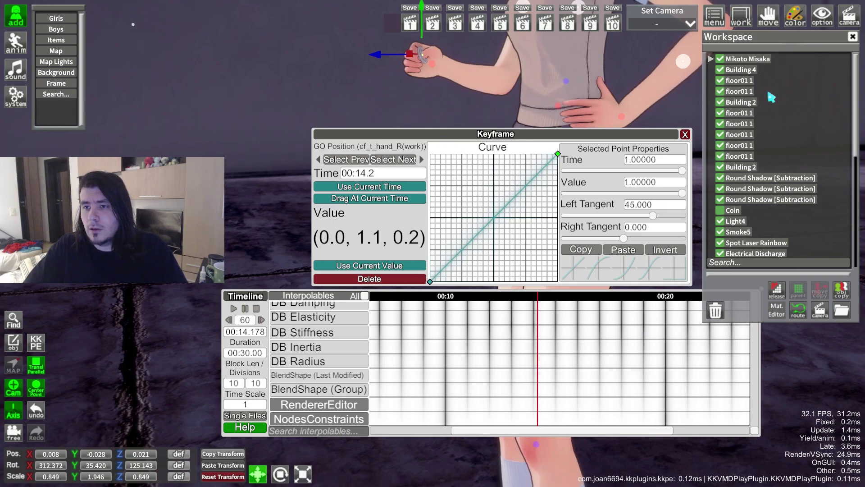
{"action": "left_click", "coordinate": [742, 60]}
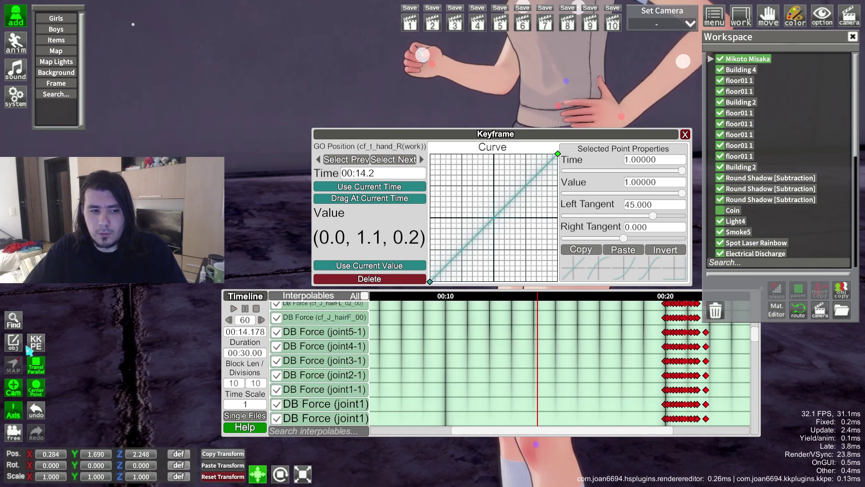
{"action": "left_click", "coordinate": [36, 345]}
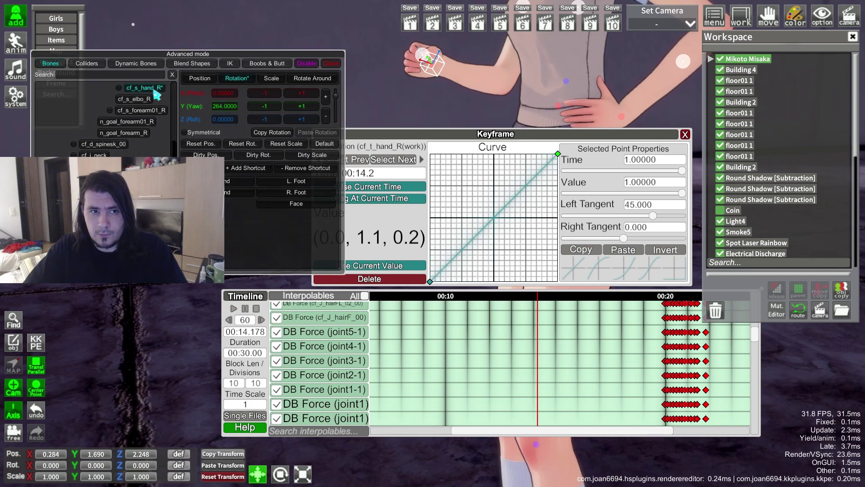
Step: Add the KKPE Bone Rotation interpolable for cf_s_hand_R with a keyframe at 00:14.178
{"action": "mouse_move", "coordinate": [759, 343]}
{"action": "left_mouse_down"}
{"action": "mouse_move", "coordinate": [760, 359]}
{"action": "mouse_move", "coordinate": [759, 347]}
{"action": "left_mouse_up"}
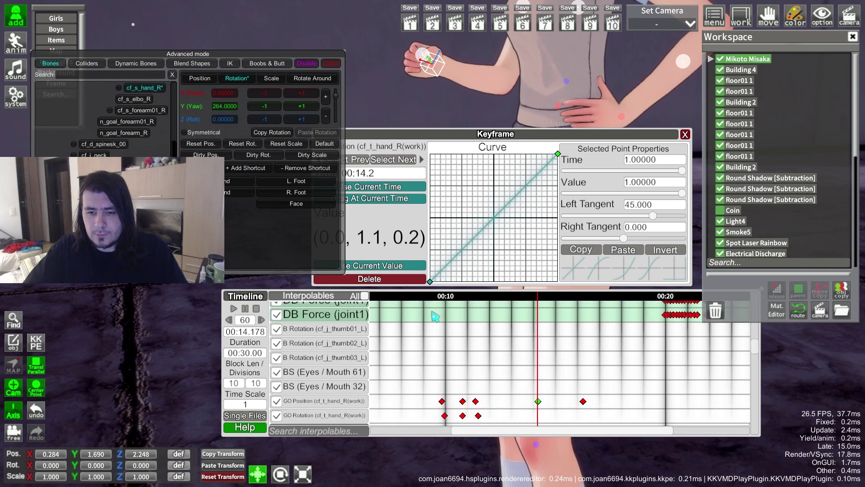
{"action": "left_click_drag", "start_coordinate": [759, 354], "coordinate": [760, 387]}
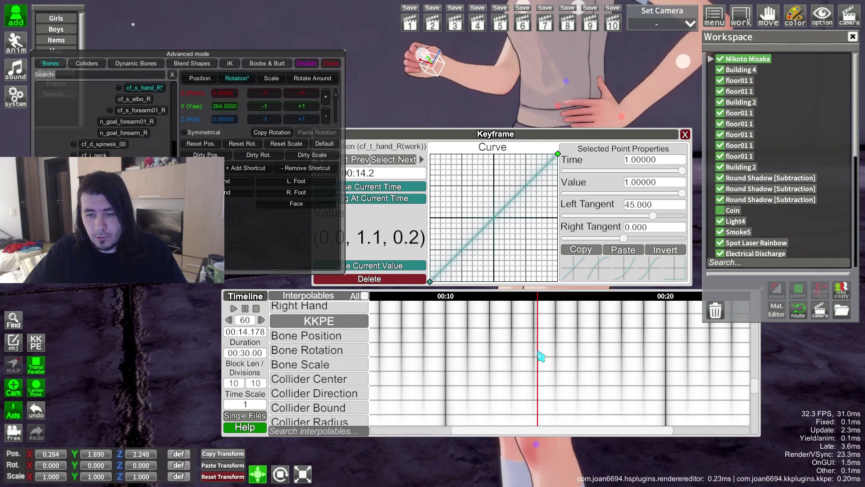
{"action": "scroll", "coordinate": [540, 356], "scroll_direction": "up", "scroll_amount": 1}
{"action": "left_click_drag", "start_coordinate": [755, 390], "coordinate": [756, 353]}
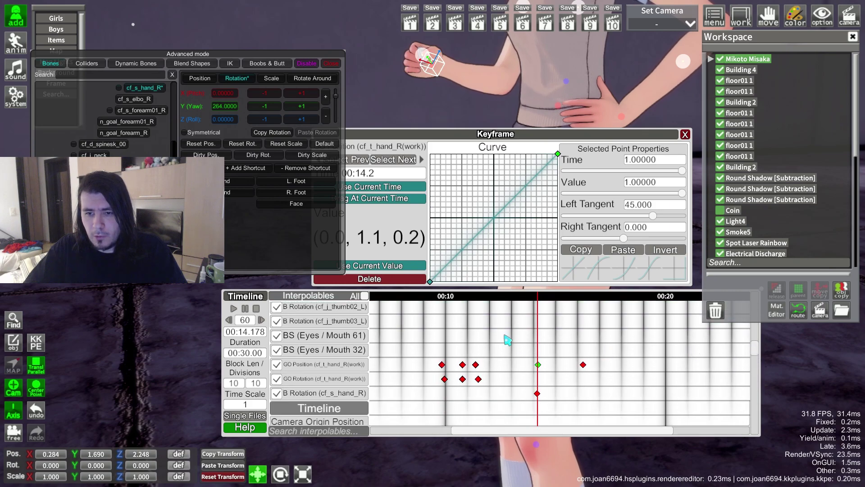
Step: Set the Y (Yaw) rotation of cf_s_hand_R to 229 and add a second rotation keyframe at about 00:15.57
{"action": "left_click_drag", "start_coordinate": [537, 298], "coordinate": [560, 299]}
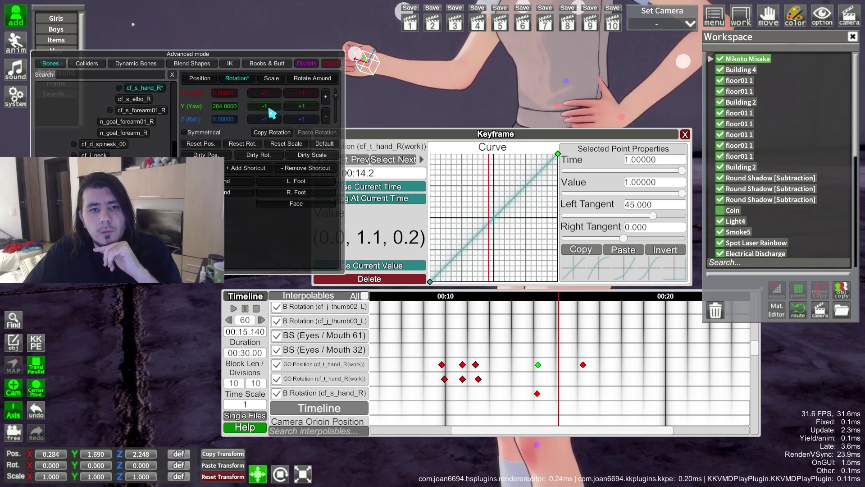
{"action": "left_click_drag", "start_coordinate": [266, 111], "coordinate": [266, 112]}
{"action": "left_click", "coordinate": [568, 394]}
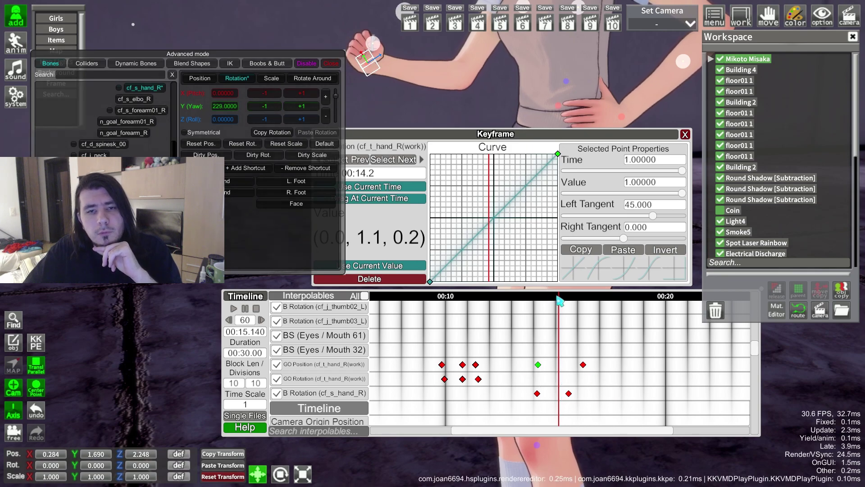
{"action": "mouse_move", "coordinate": [559, 299]}
{"action": "left_mouse_down"}
{"action": "mouse_move", "coordinate": [531, 301]}
{"action": "mouse_move", "coordinate": [572, 309]}
{"action": "left_mouse_up"}
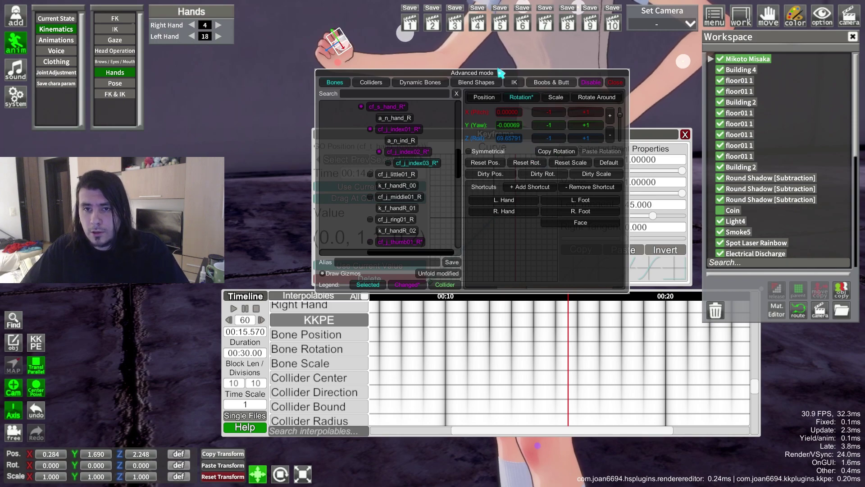
Step: Move the KKPE advanced mode window clear of the hand and use the R. Hand bone shortcut
{"action": "left_click_drag", "start_coordinate": [493, 76], "coordinate": [522, 89]}
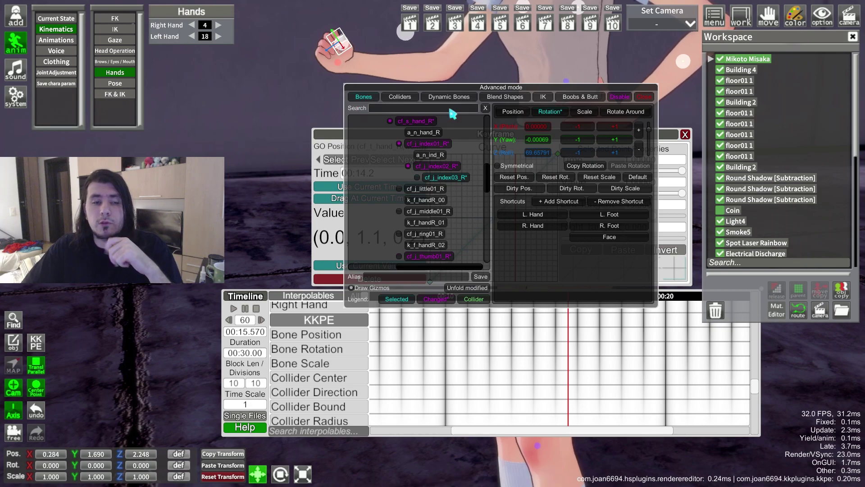
{"action": "left_click", "coordinate": [540, 226]}
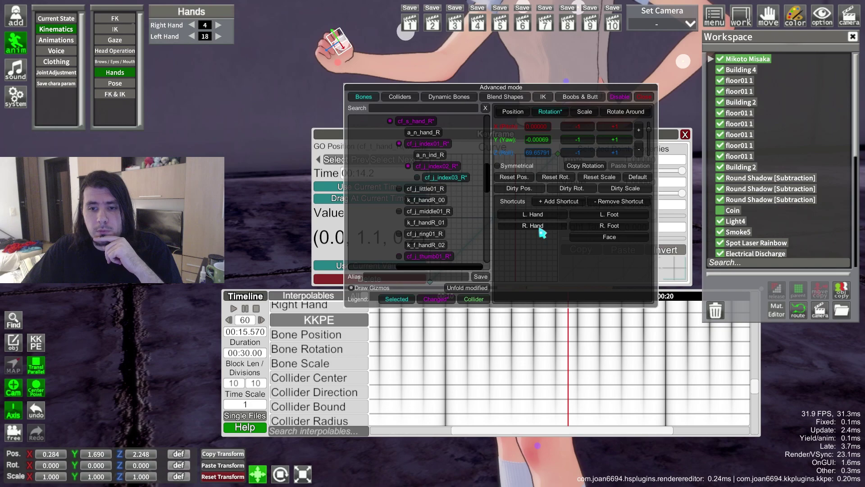
Step: Select the bone cf_s_hand_R in the KKPE advanced mode and look through the Timeline's available interpolables
{"action": "left_click", "coordinate": [416, 177]}
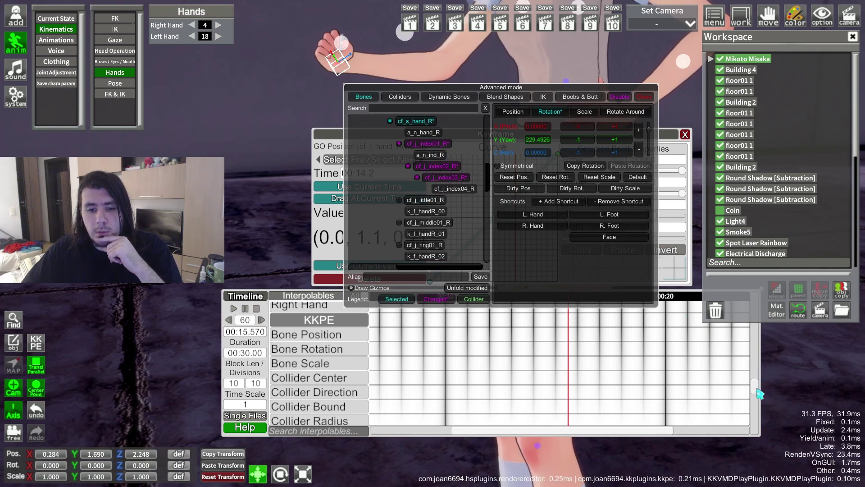
{"action": "scroll", "coordinate": [759, 393], "scroll_direction": "up", "scroll_amount": 5}
{"action": "scroll", "coordinate": [760, 391], "scroll_direction": "down", "scroll_amount": 4}
{"action": "scroll", "coordinate": [759, 390], "scroll_direction": "down", "scroll_amount": 2}
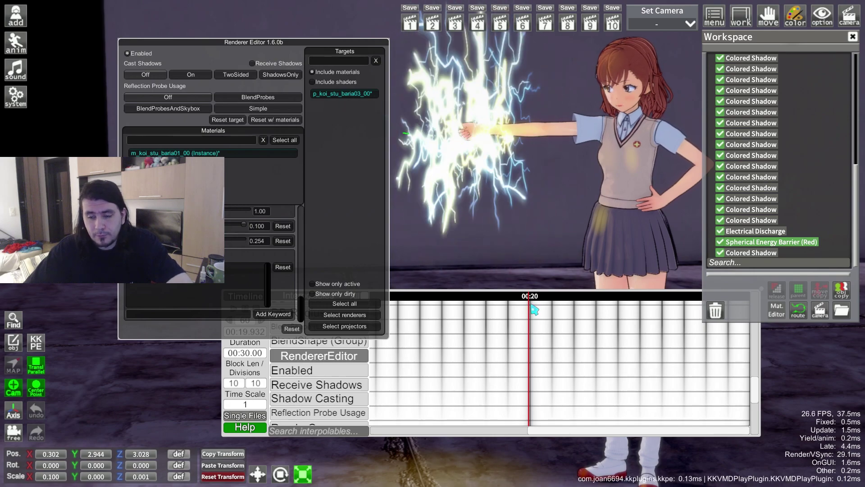
Step: Replay the Spherical Energy Barrier (Red) effect around 00:20 and review its material properties in the Renderer Editor while scrubbing
{"action": "left_click", "coordinate": [233, 309]}
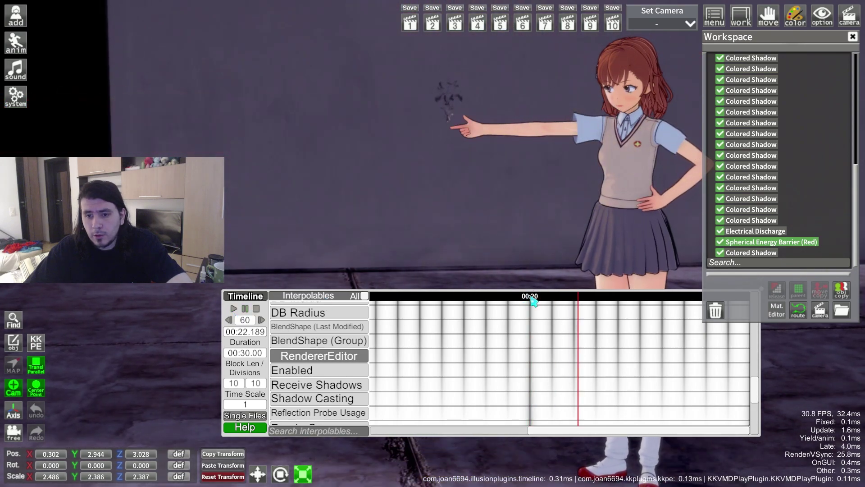
{"action": "left_click", "coordinate": [531, 298]}
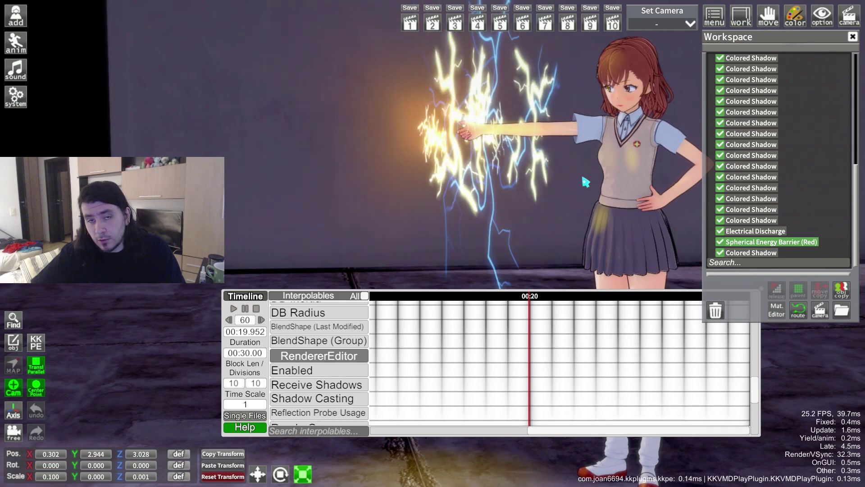
{"action": "key", "text": "Tab"}
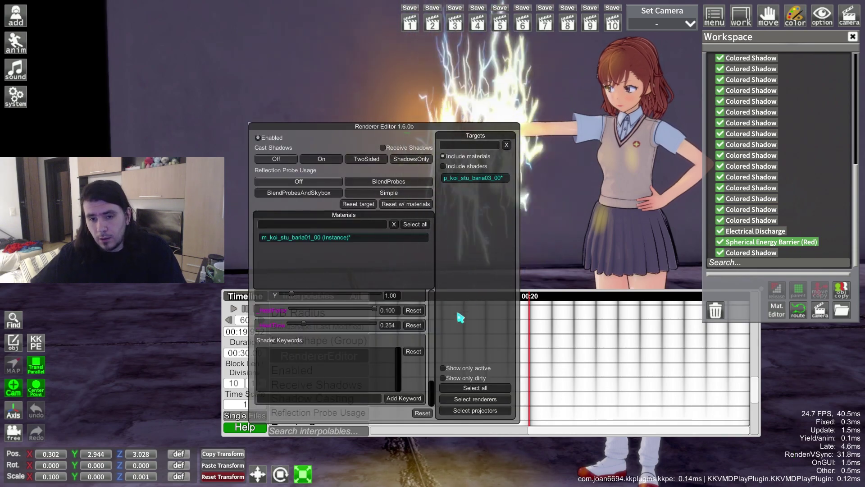
{"action": "mouse_move", "coordinate": [431, 388]}
{"action": "left_mouse_down"}
{"action": "mouse_move", "coordinate": [441, 307]}
{"action": "mouse_move", "coordinate": [438, 392]}
{"action": "left_mouse_up"}
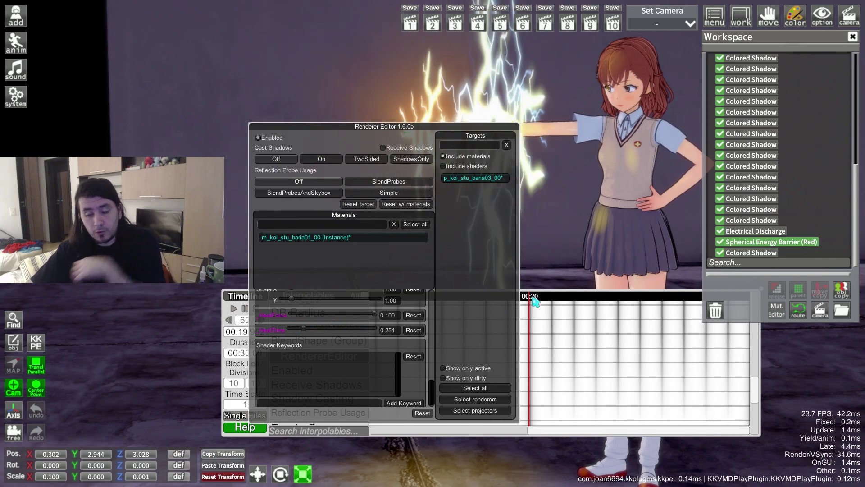
{"action": "mouse_move", "coordinate": [531, 297]}
{"action": "left_mouse_down"}
{"action": "mouse_move", "coordinate": [566, 306]}
{"action": "mouse_move", "coordinate": [552, 300]}
{"action": "left_mouse_up"}
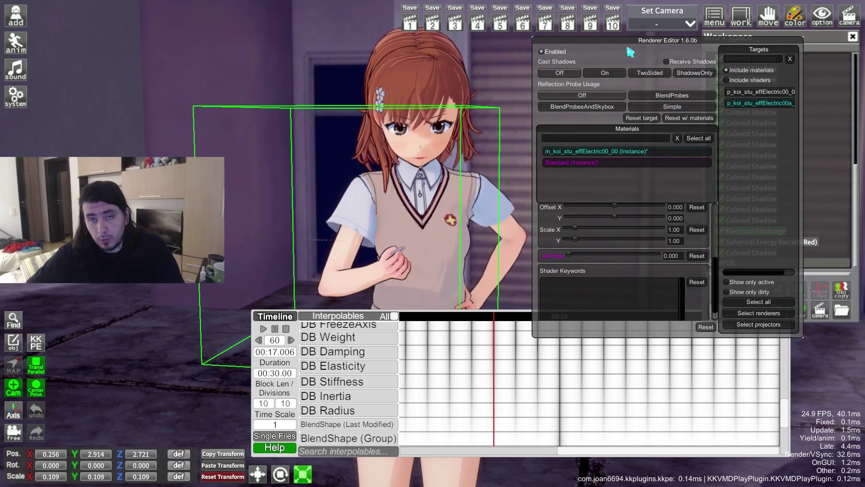
Step: Review the Electrical Discharge's item settings and Renderer Editor material properties, and scrub the animation onward from 00:17
{"action": "left_click_drag", "start_coordinate": [634, 41], "coordinate": [519, 33]}
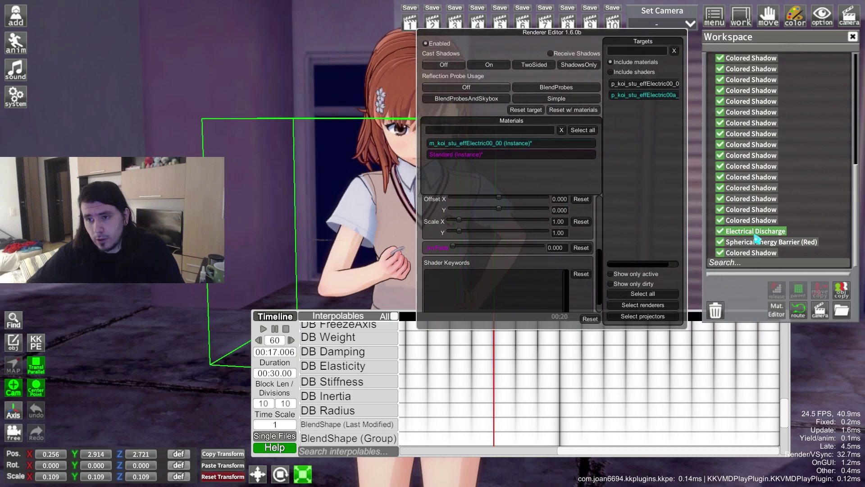
{"action": "left_click", "coordinate": [23, 49]}
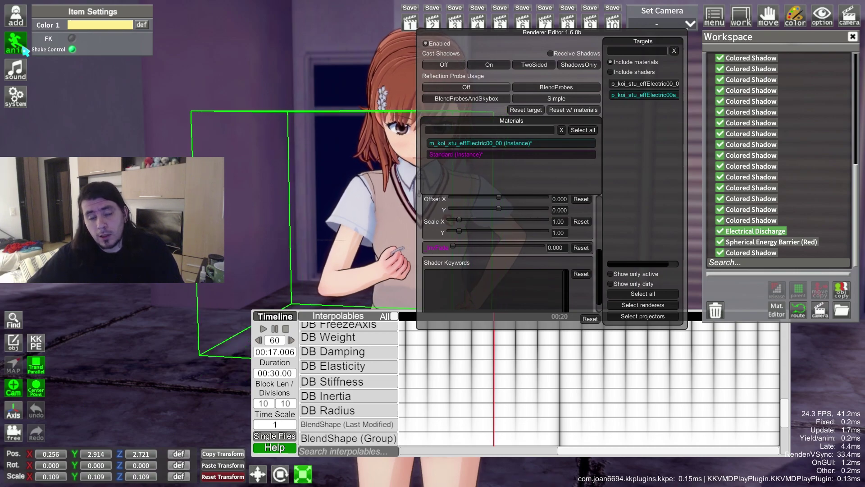
{"action": "left_click", "coordinate": [23, 50]}
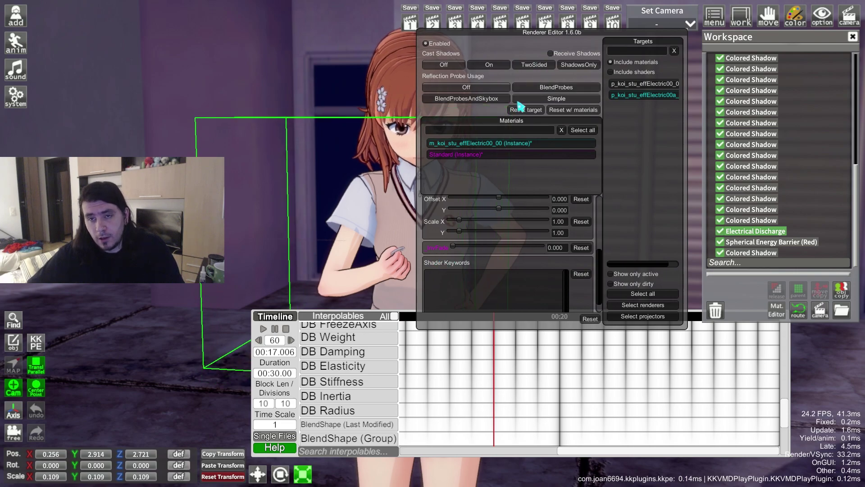
{"action": "left_click_drag", "start_coordinate": [530, 43], "coordinate": [598, 38]}
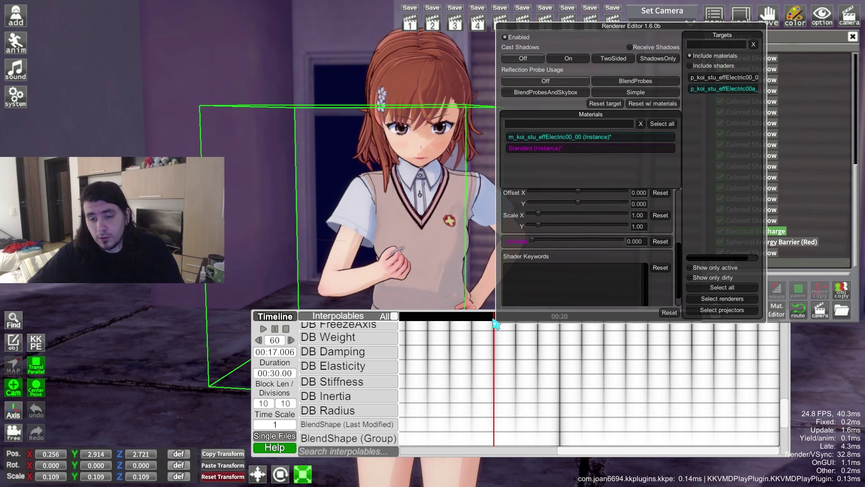
{"action": "mouse_move", "coordinate": [494, 320]}
{"action": "left_mouse_down"}
{"action": "mouse_move", "coordinate": [513, 325]}
{"action": "mouse_move", "coordinate": [504, 325]}
{"action": "left_mouse_up"}
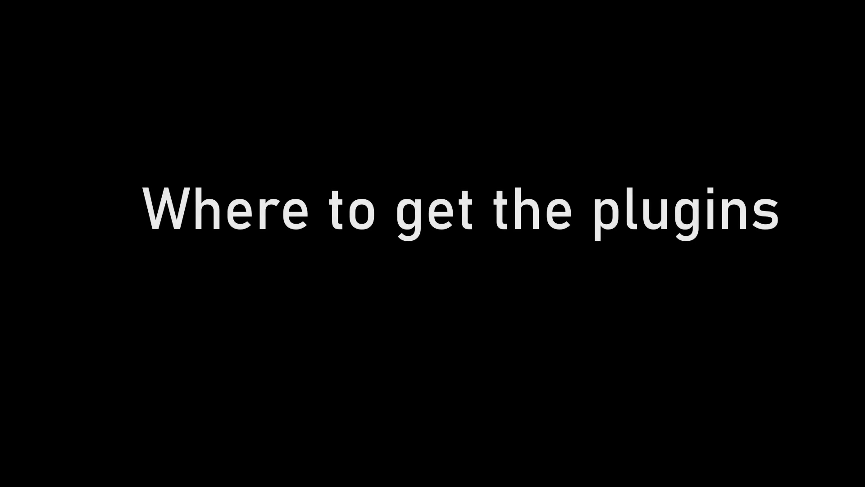